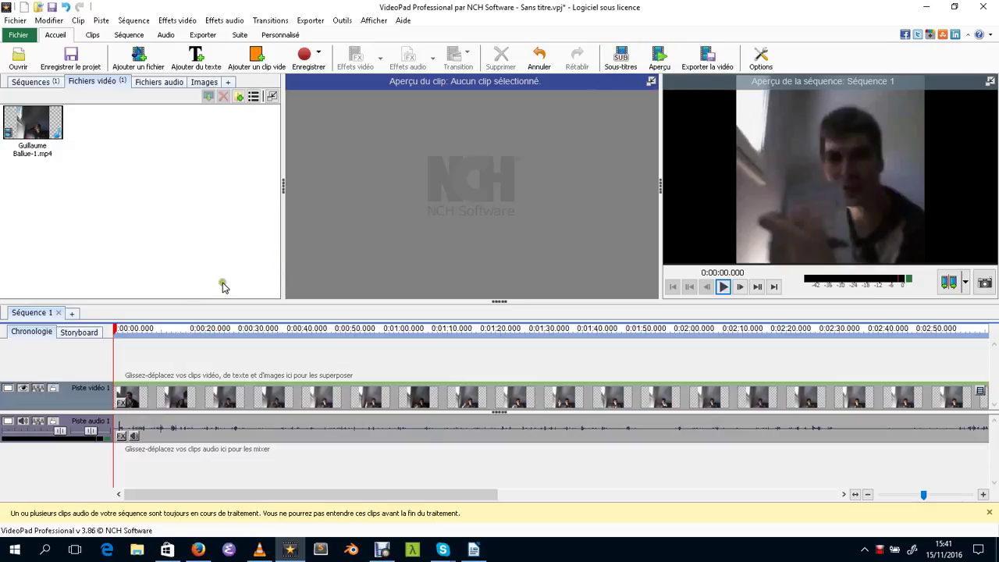
Examine the clip along the sequence timeline at several zoom levels, from the opening seconds to the ten-minute region
mouse_move(125, 337)
mouse_down()
mouse_move(399, 341)
mouse_move(107, 341)
mouse_up()
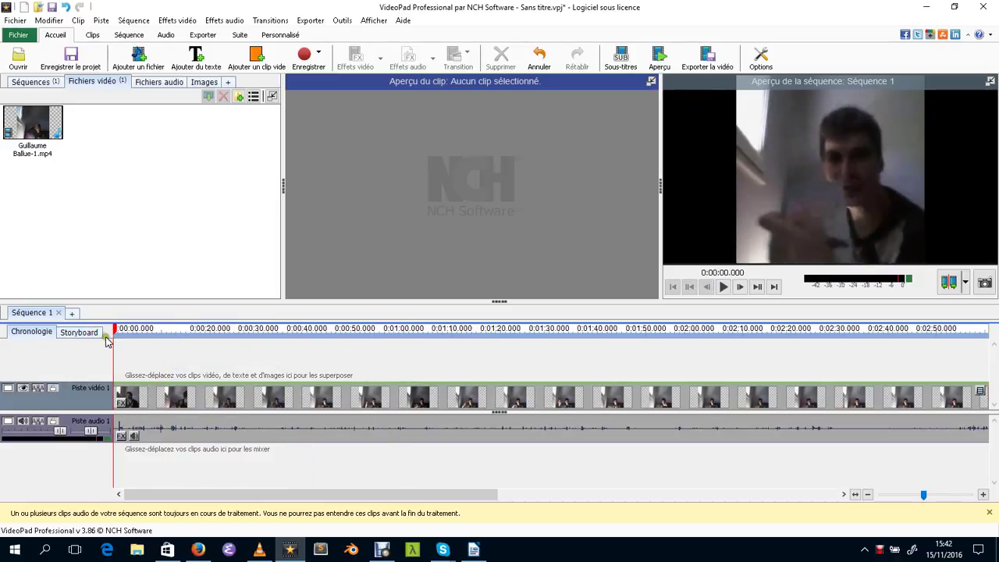
drag(251, 341, 106, 337)
mouse_move(923, 494)
mouse_down()
mouse_move(934, 496)
mouse_move(901, 497)
mouse_move(933, 497)
mouse_up()
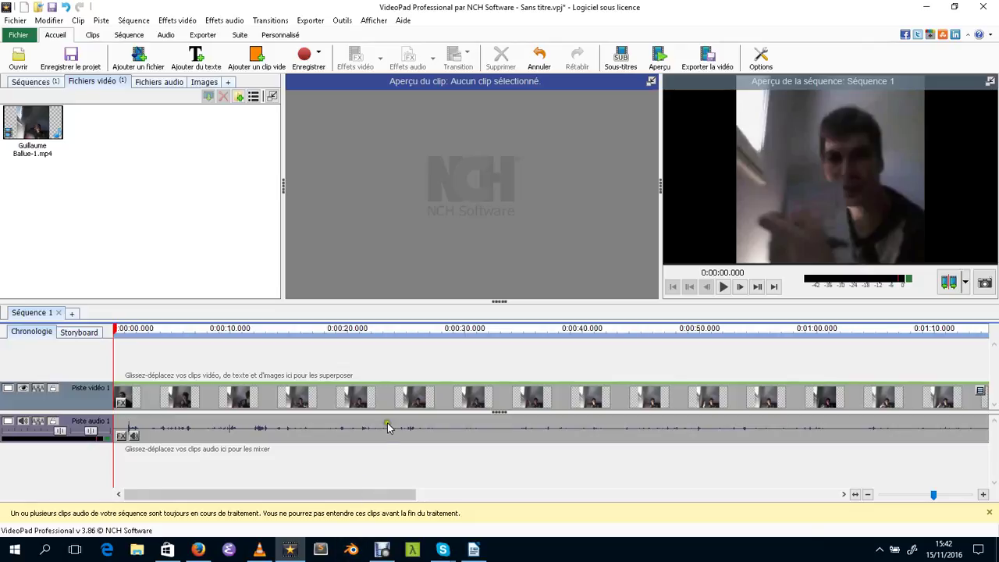
scroll(430, 432, down, 2)
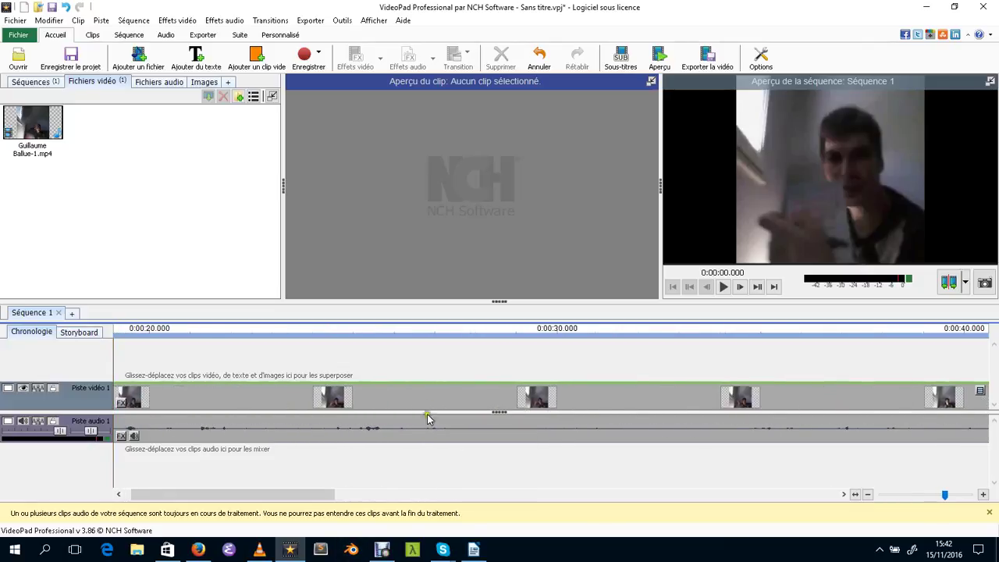
scroll(453, 365, up, 6)
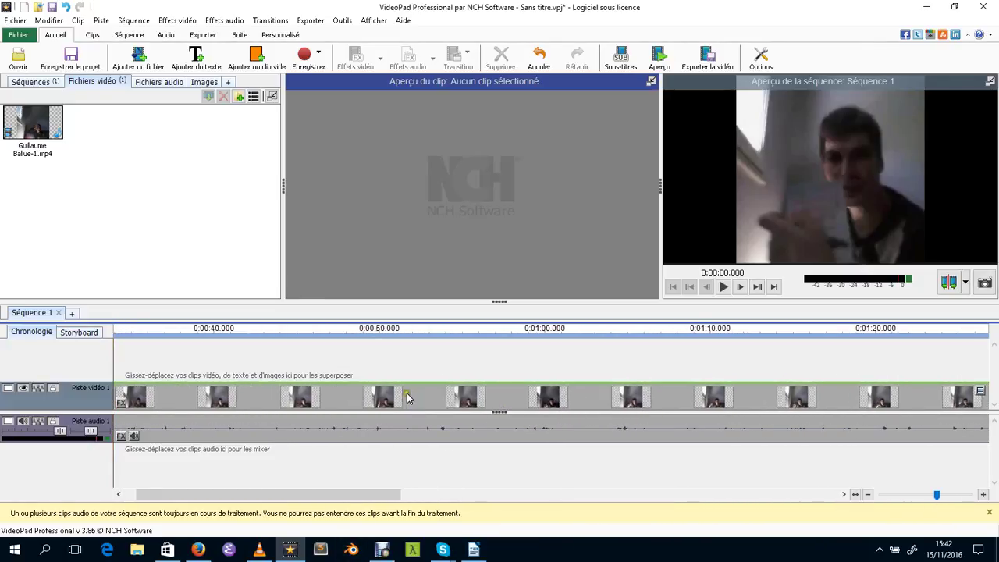
scroll(346, 411, down, 5)
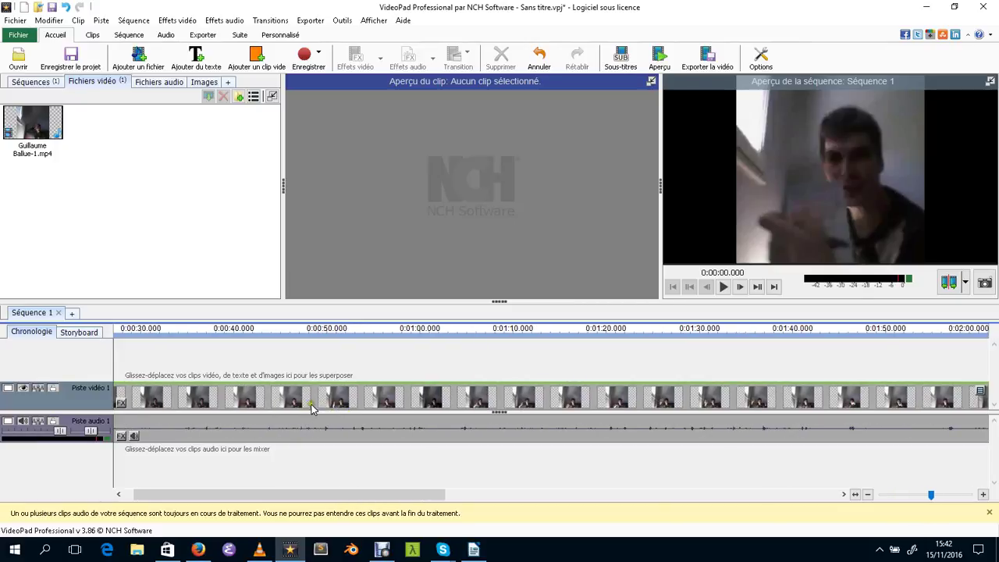
scroll(364, 411, up, 4)
scroll(380, 390, down, 2)
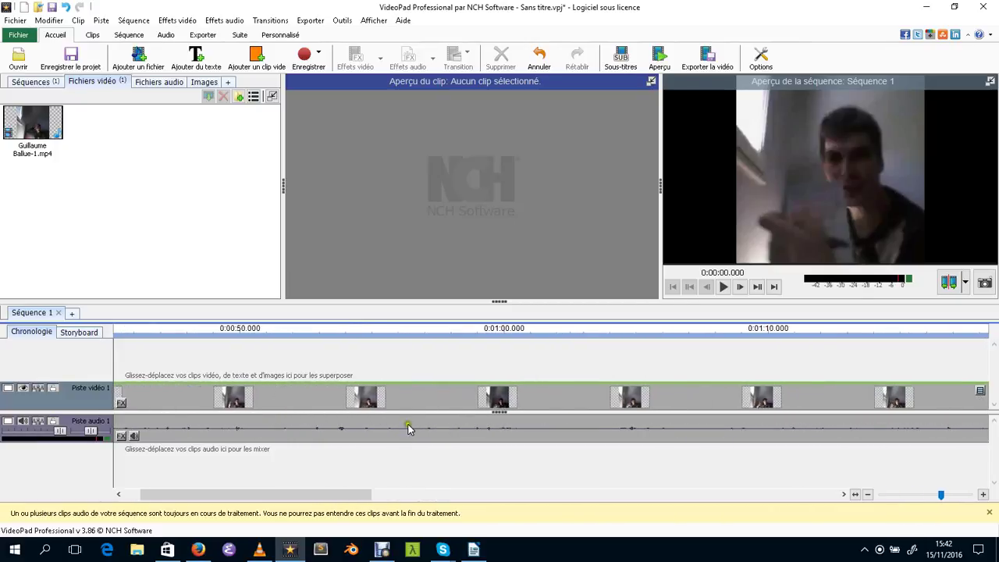
drag(402, 406, 902, 375)
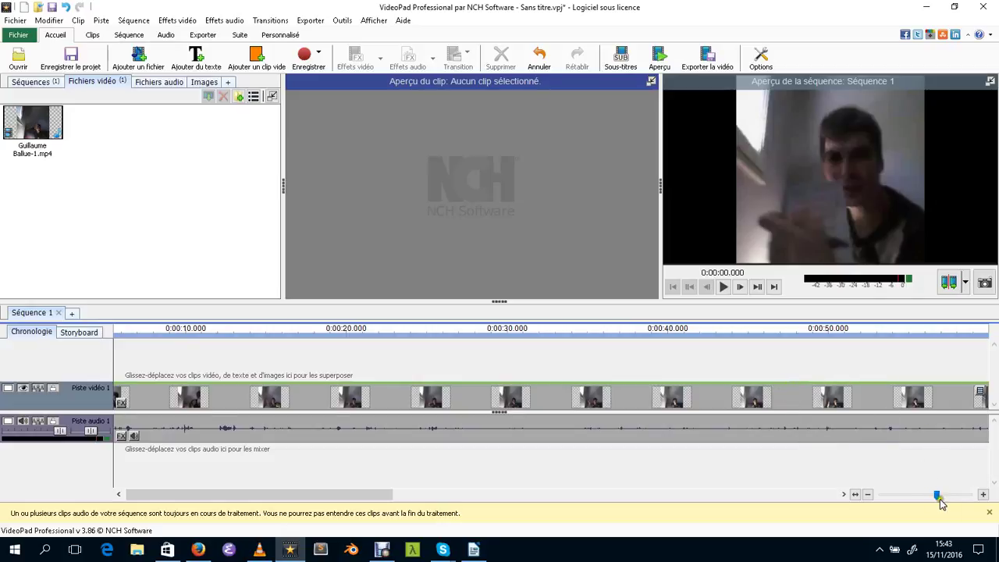
drag(937, 494, 904, 498)
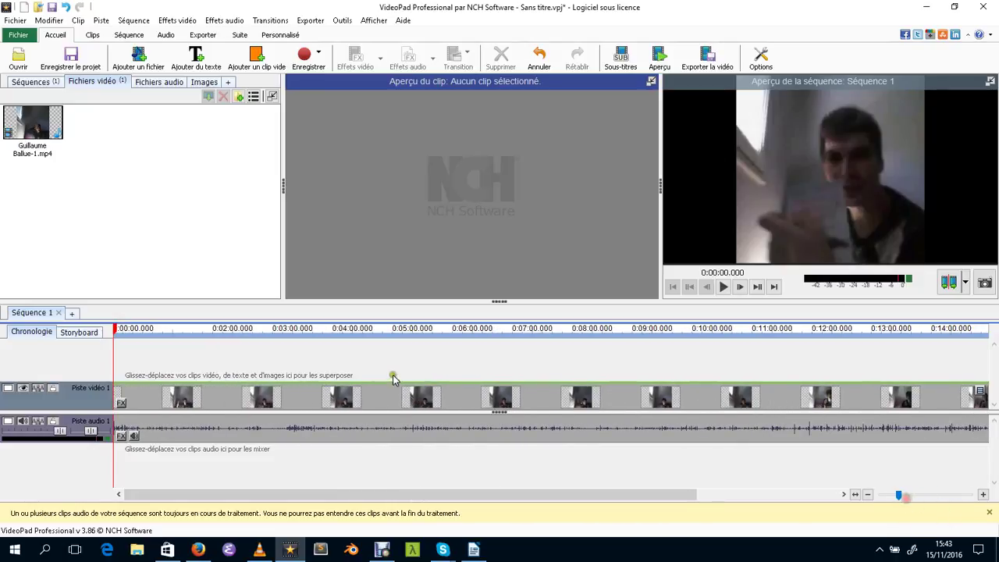
scroll(468, 402, down, 3)
scroll(480, 418, up, 5)
scroll(353, 419, up, 3)
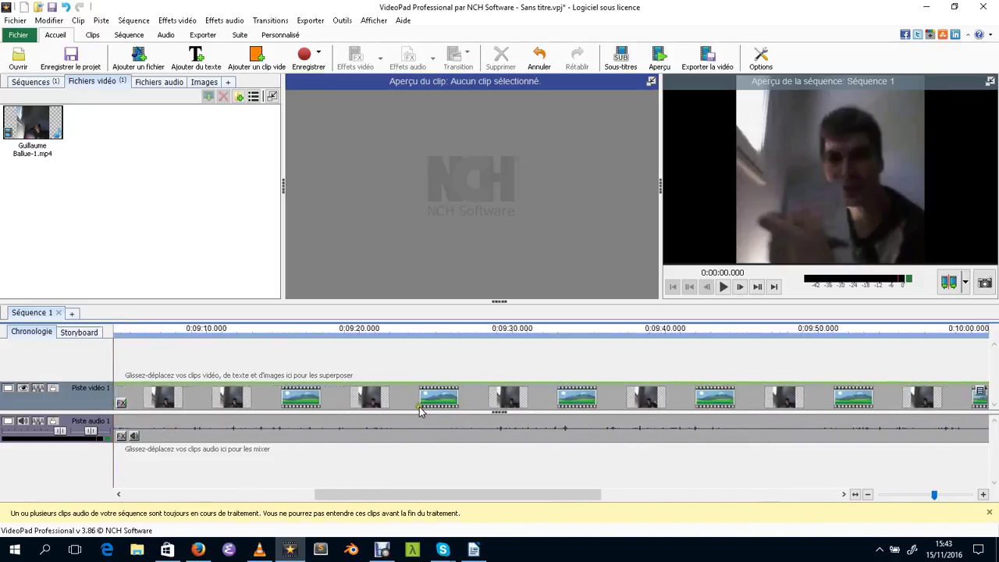
Preview frames at several points across the sequence, ending with the playhead at about 15:23
click(447, 334)
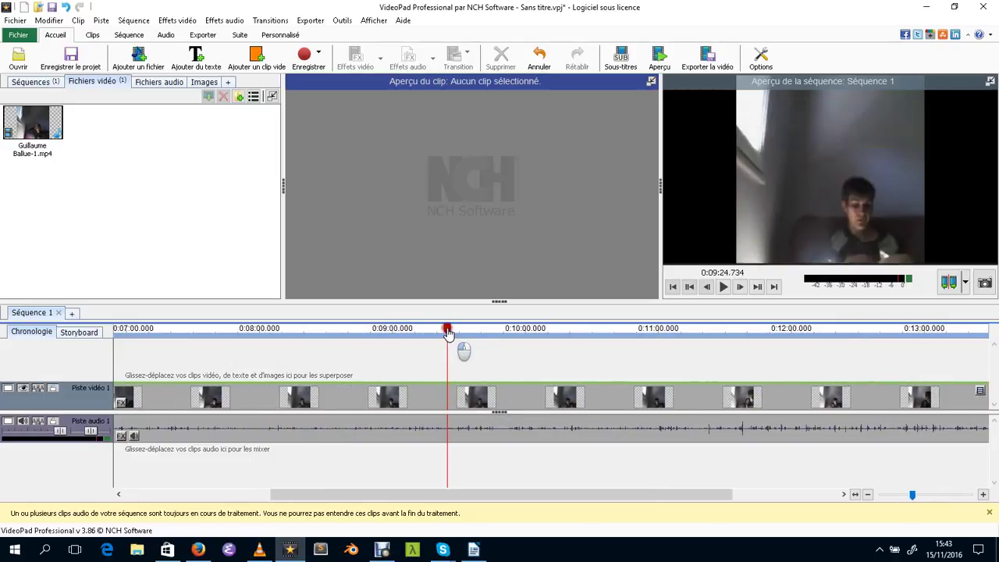
scroll(499, 374, down, 4)
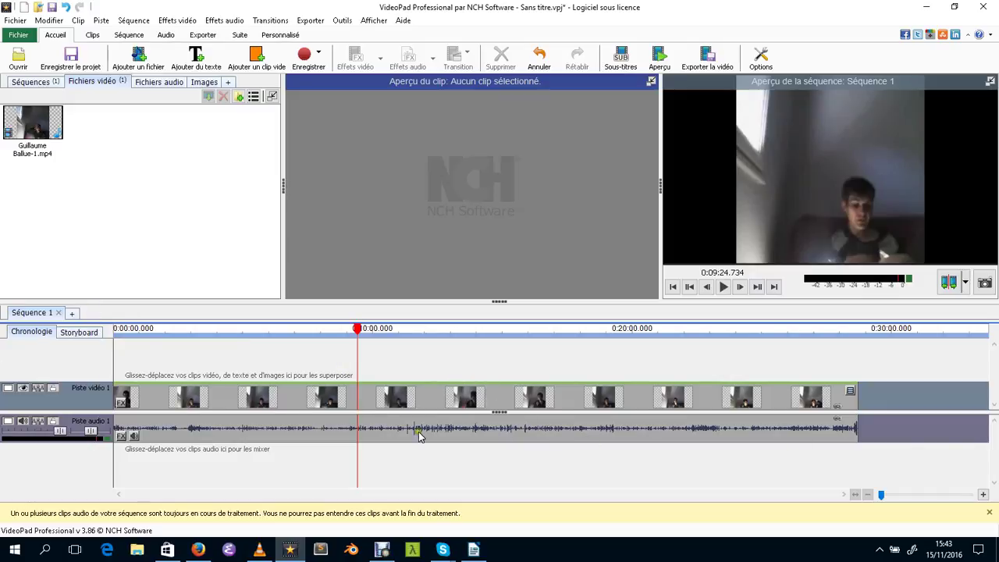
click(281, 335)
click(207, 335)
click(344, 335)
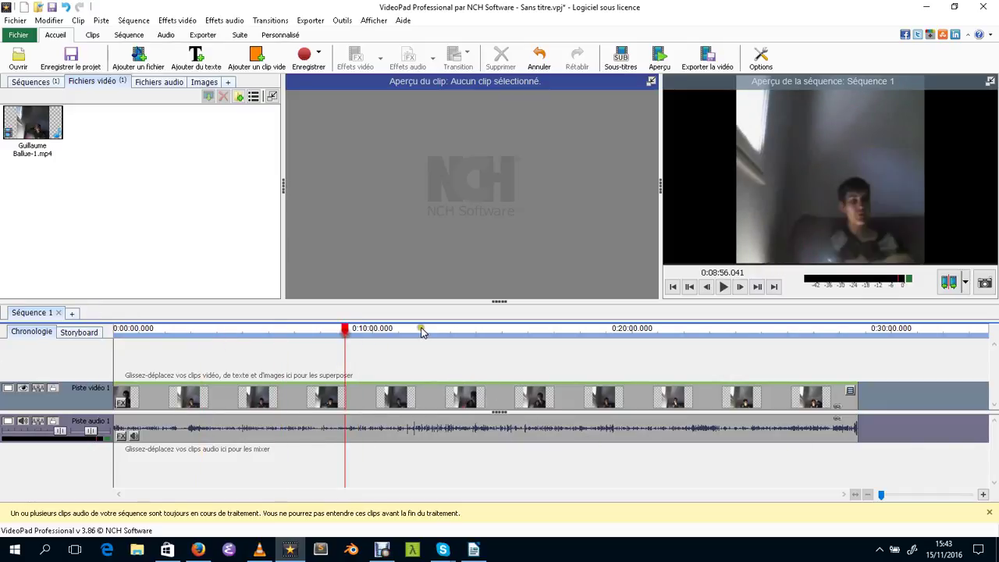
click(421, 335)
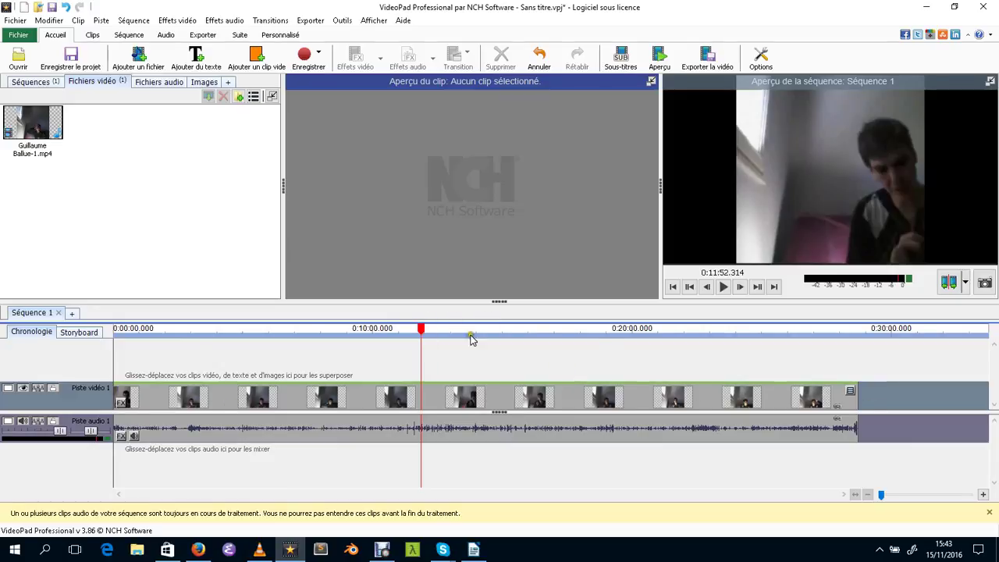
click(512, 329)
Apply the Amplifier audio effect with a gain of 267 % to the clip on Piste audio 1
click(575, 428)
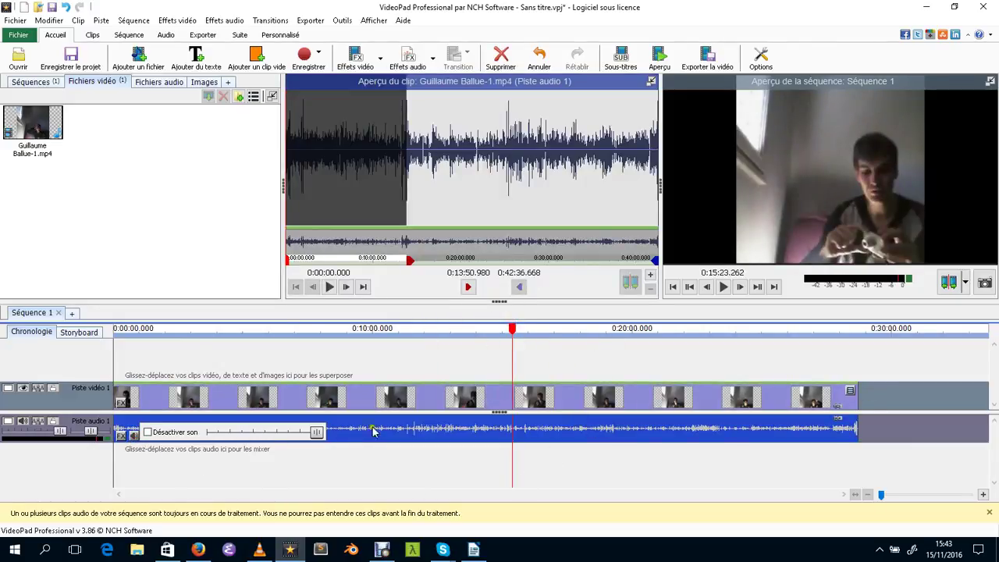
click(216, 401)
click(122, 435)
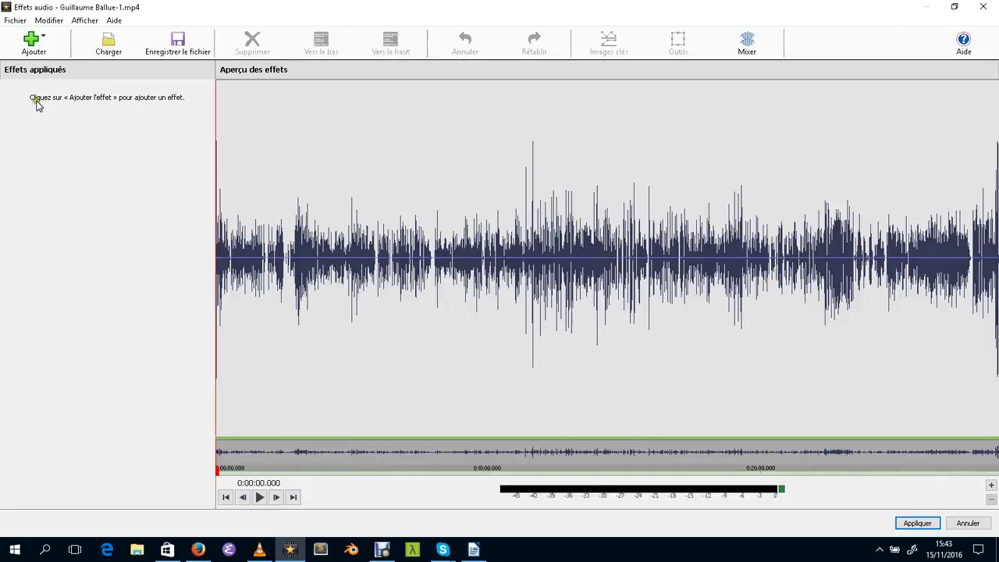
click(35, 43)
click(32, 80)
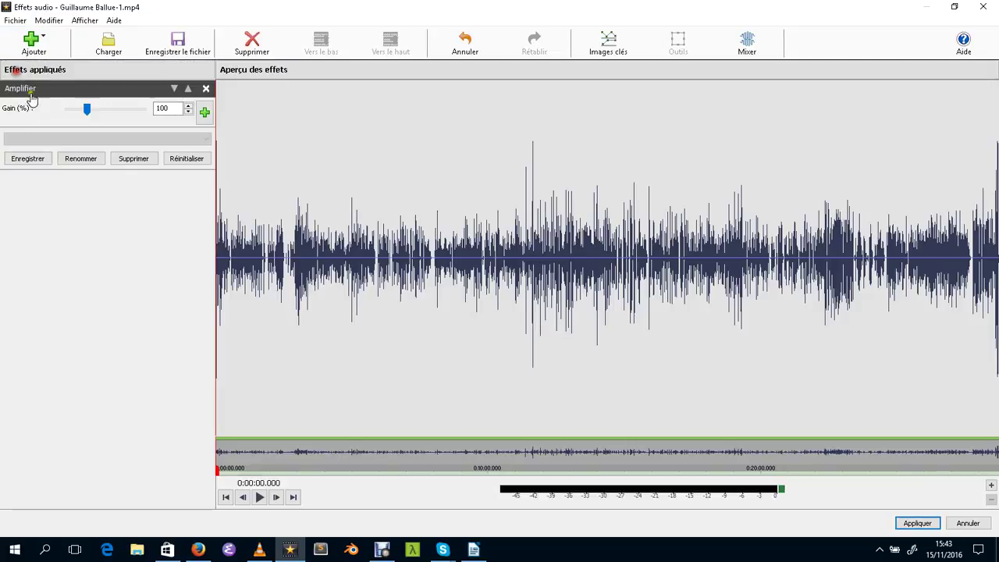
drag(90, 110, 119, 111)
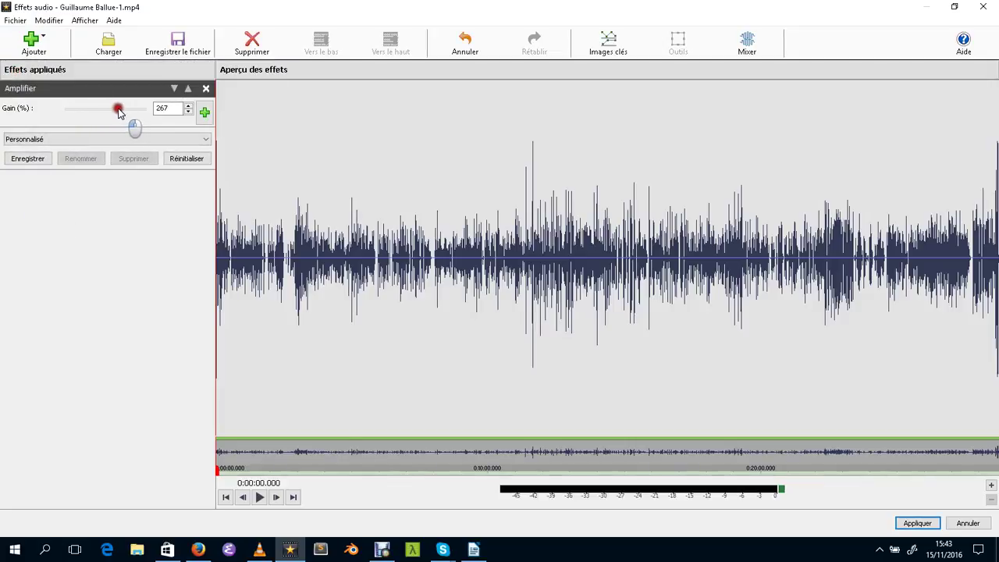
click(35, 159)
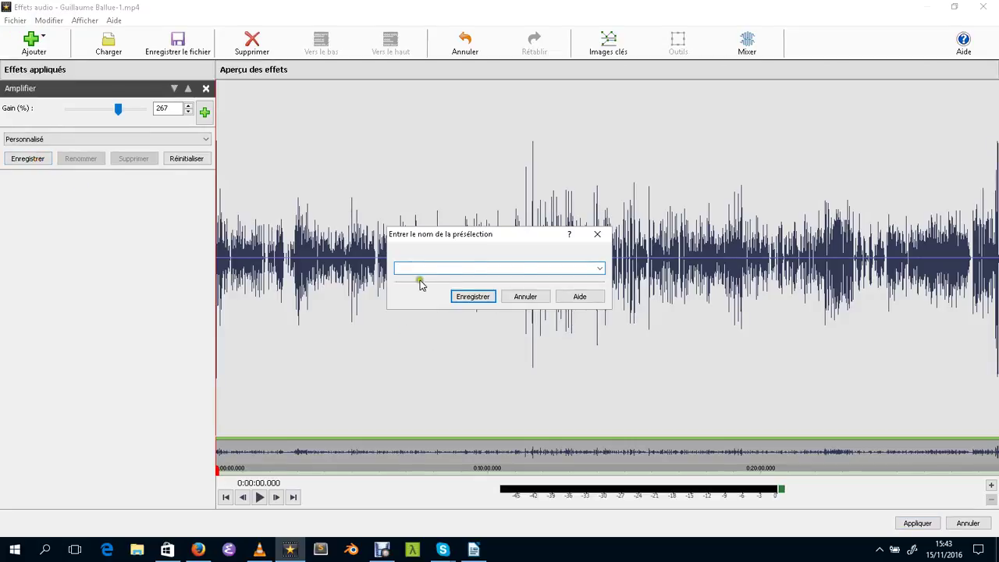
click(597, 234)
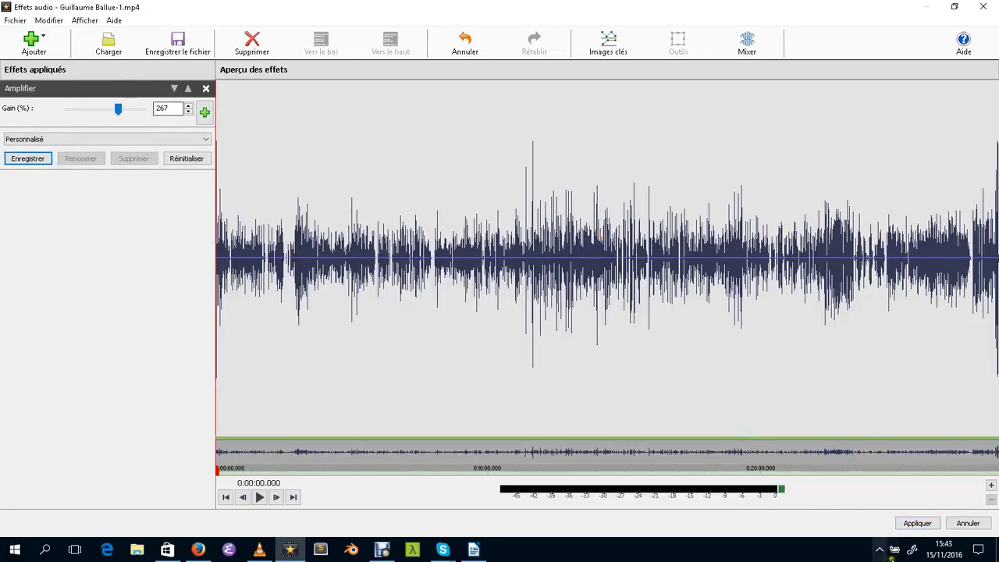
click(917, 524)
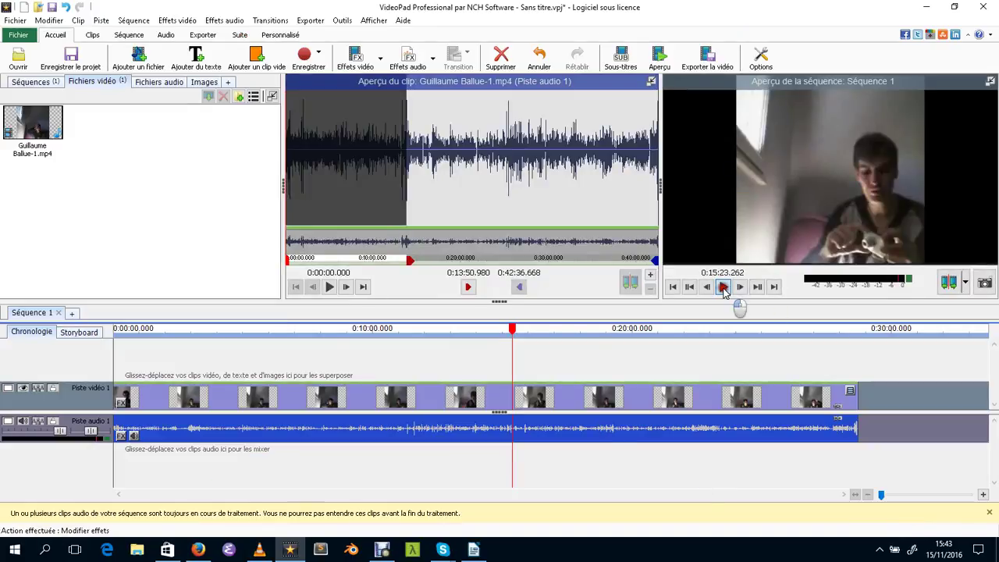
Play the sequence briefly from about 15:23 to check the amplified sound, and return the playhead to the start
click(723, 287)
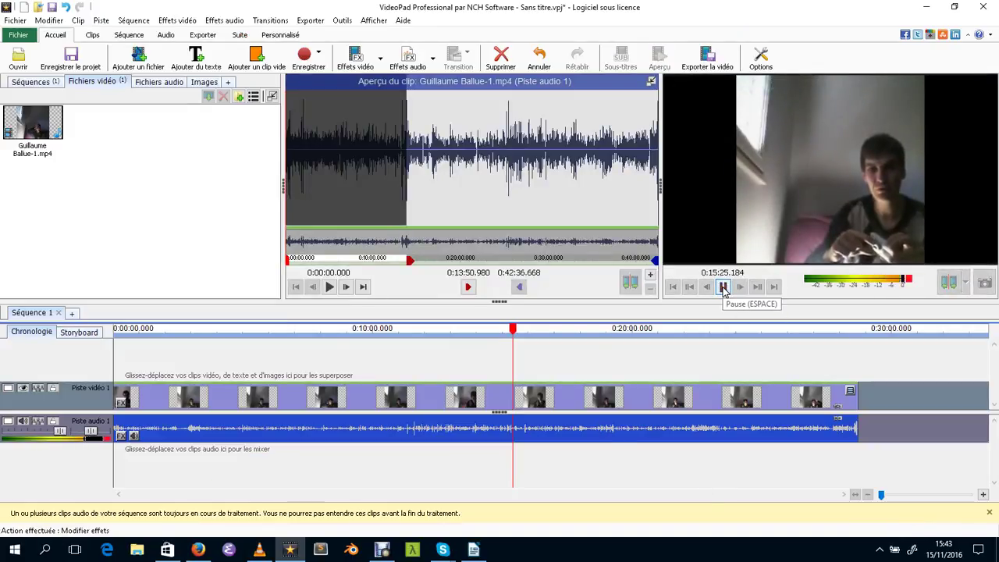
click(724, 287)
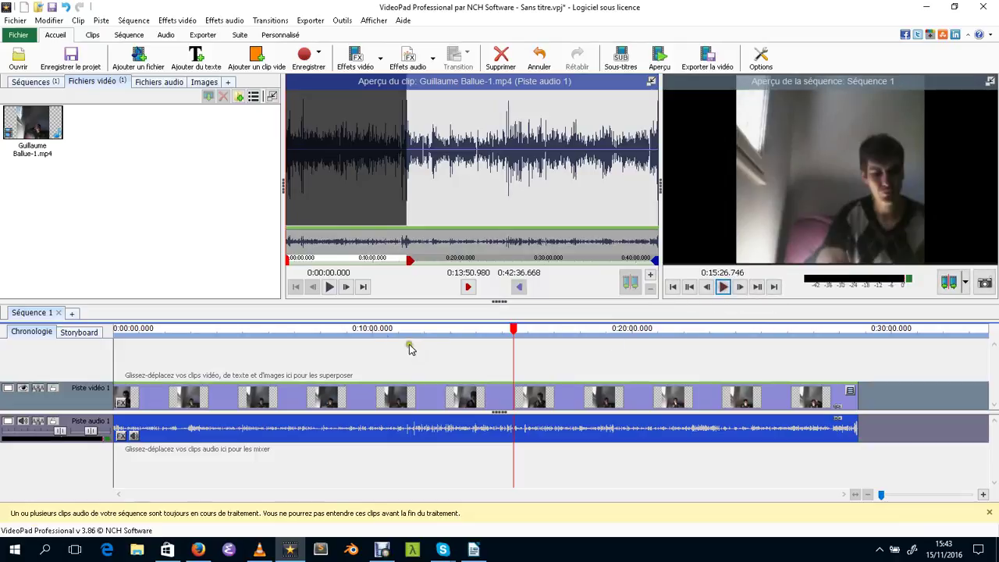
drag(409, 348, 88, 337)
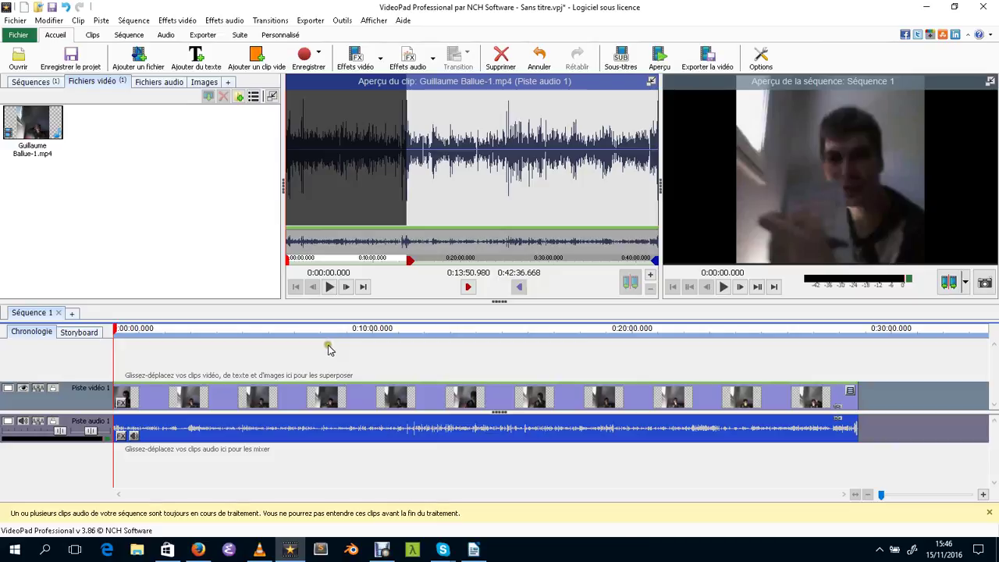
Preview frames across the whole sequence, including about 10:18, 14:22 and 26:49, and return the playhead to the start
click(380, 331)
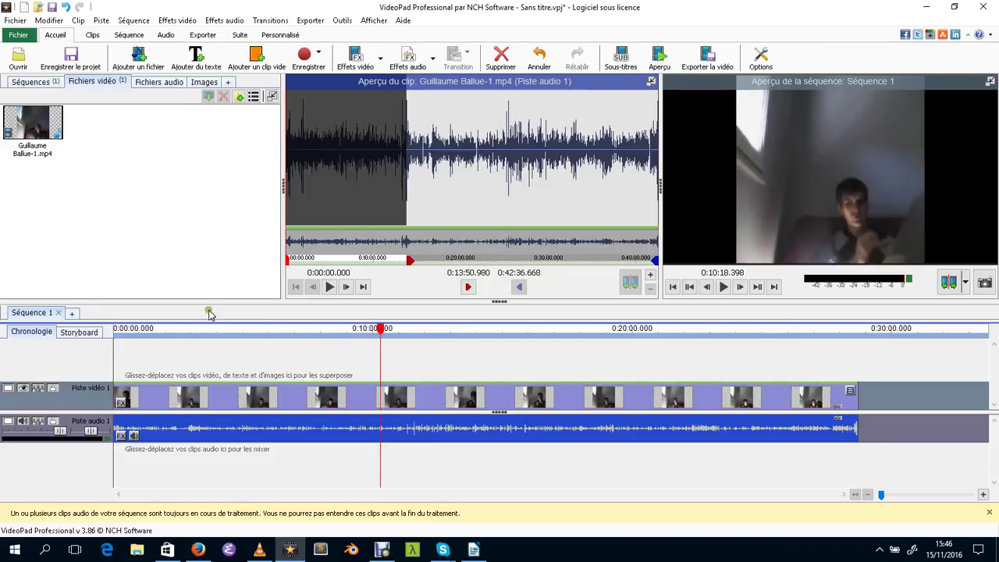
click(488, 331)
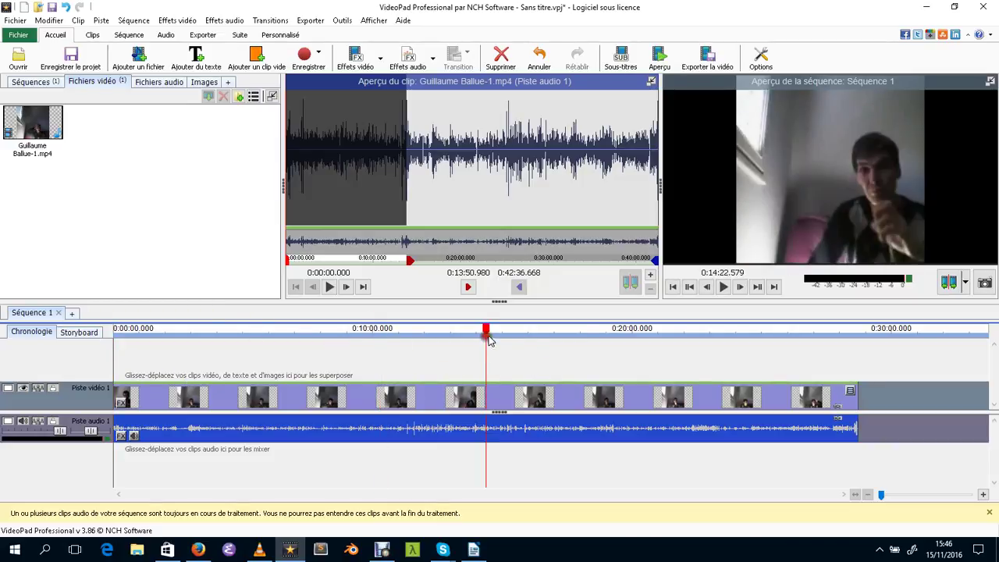
click(592, 330)
click(675, 334)
click(785, 334)
click(807, 333)
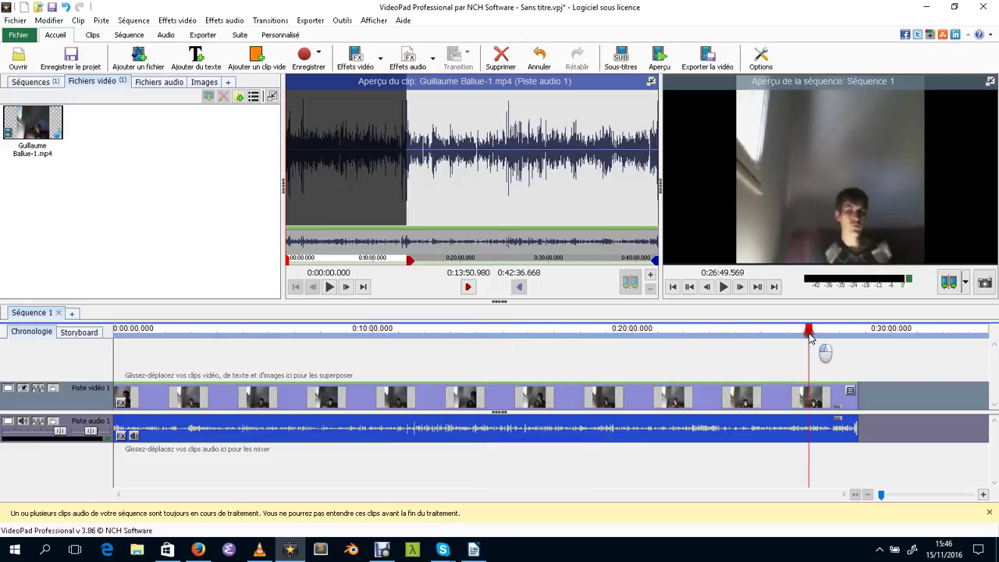
click(556, 336)
click(117, 339)
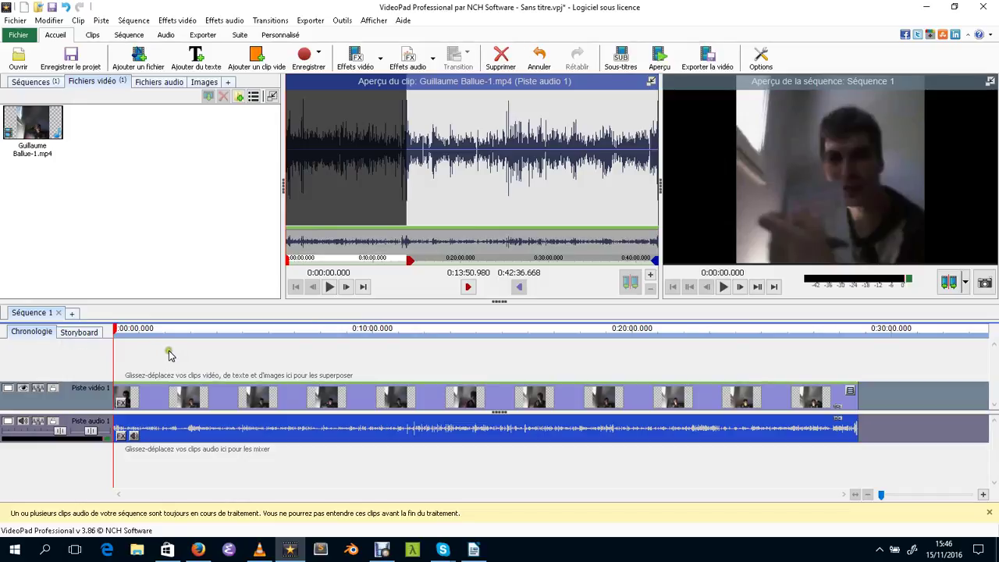
Play a short passage of the sequence from about 2:59 and pause it
click(190, 334)
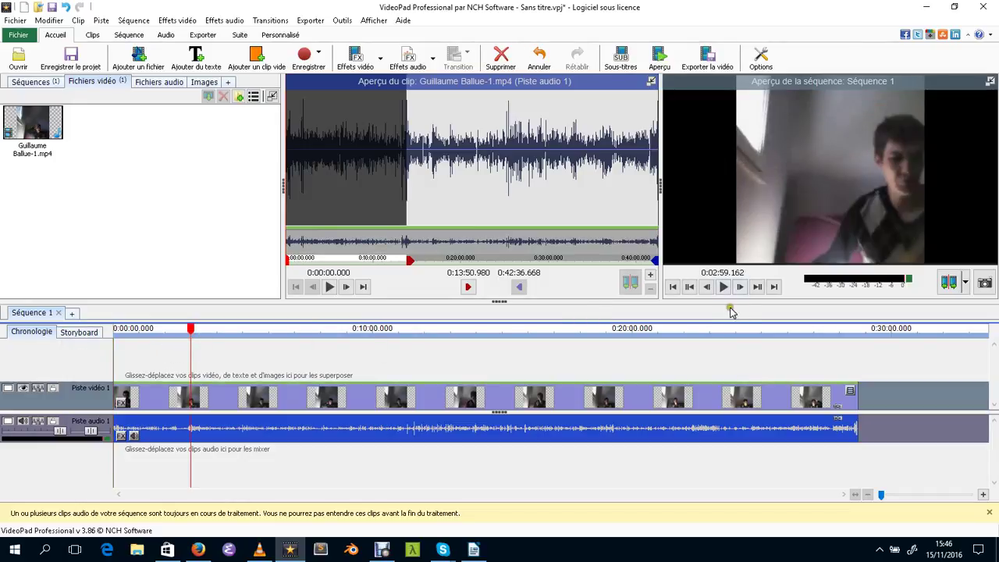
click(722, 287)
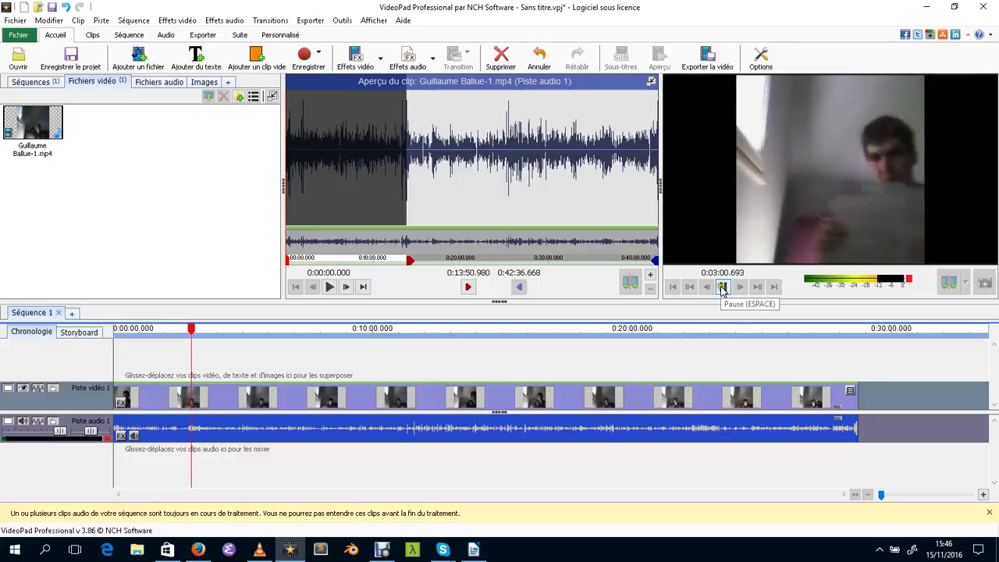
click(723, 287)
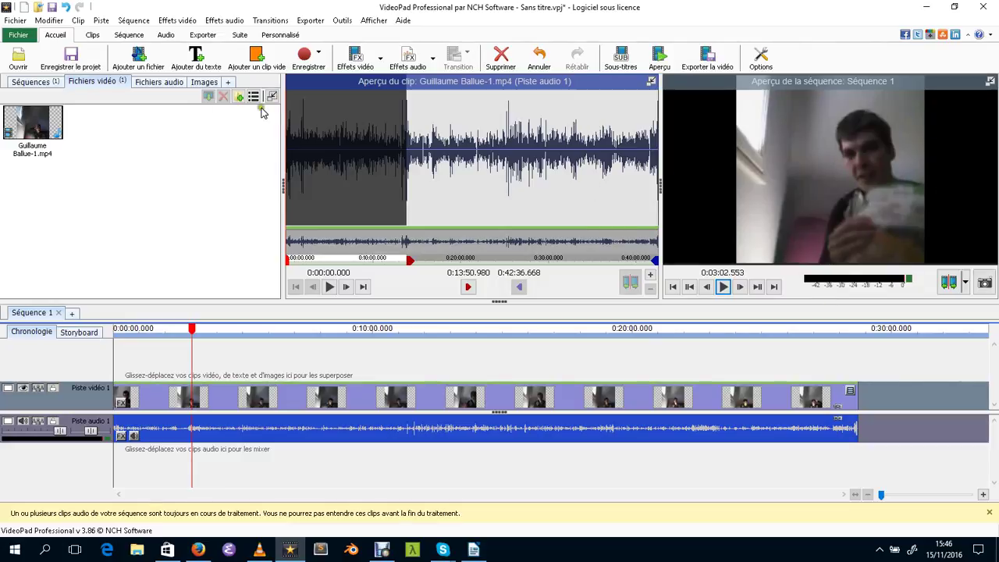
Preview frames at other points of the sequence, such as 11:37 and 2:10, and leave the playhead at about 2:18
click(412, 347)
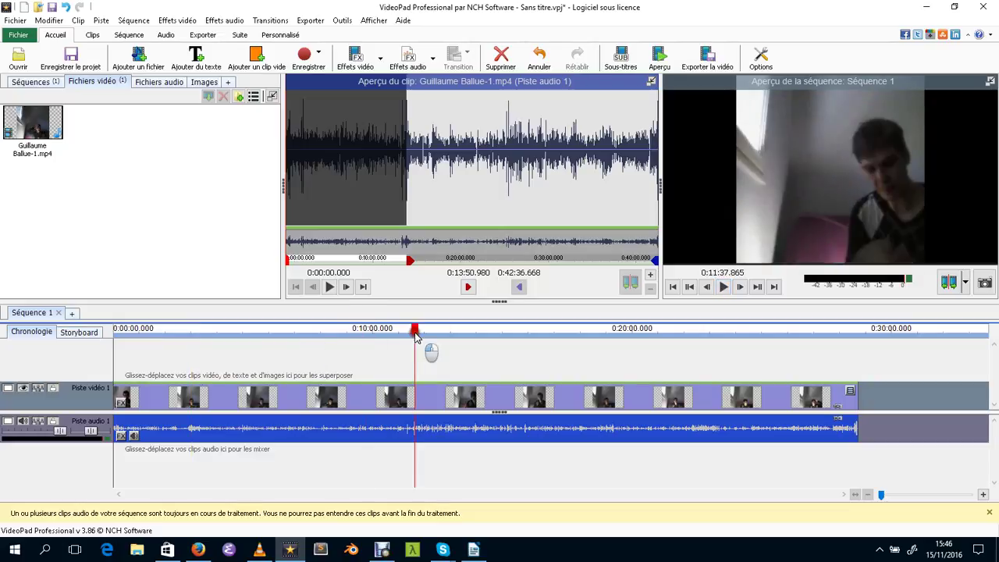
drag(250, 343, 170, 335)
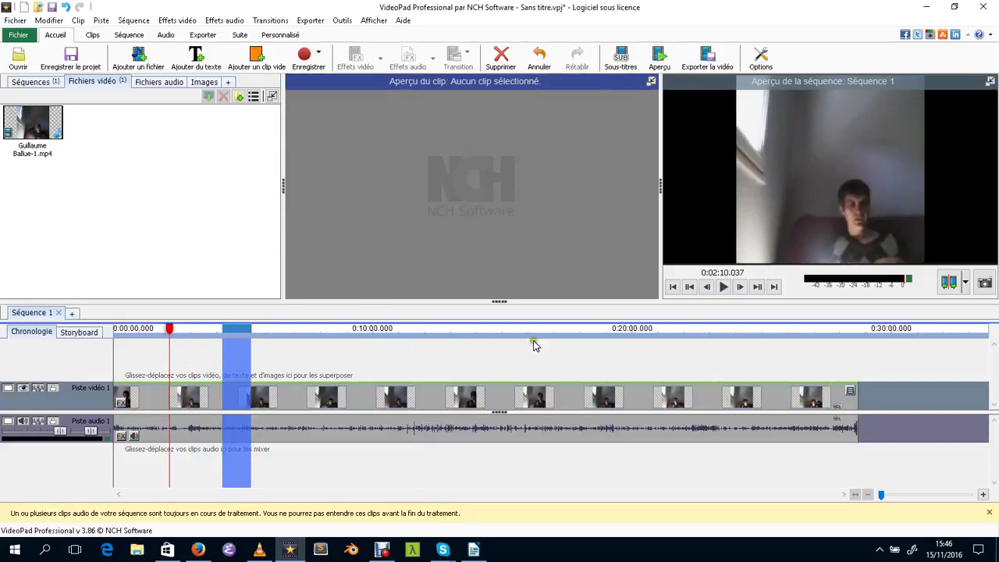
click(427, 337)
click(173, 331)
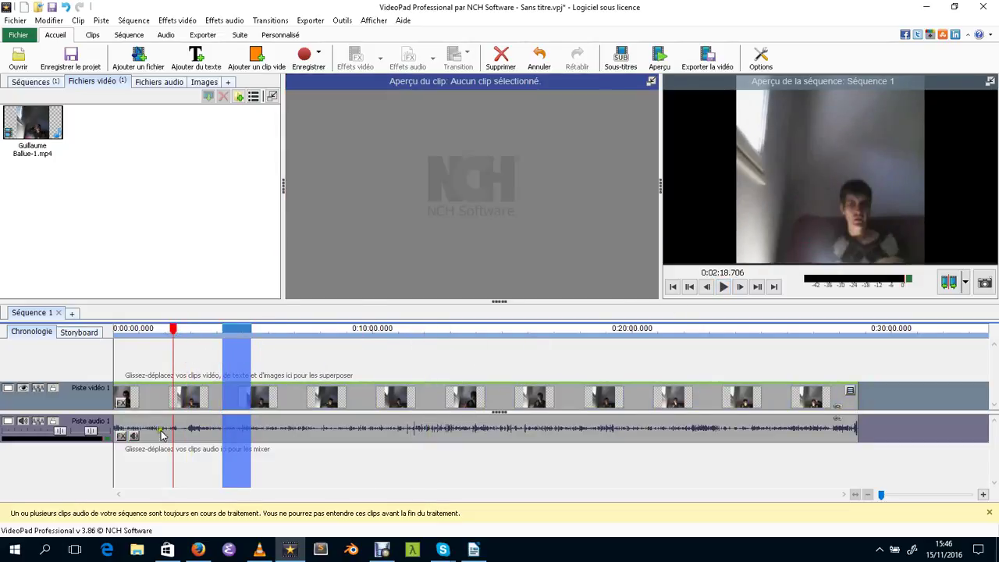
Add the Échelle effect to the clip on video track 1 and scale it to 58.50% width and 65.76% height
click(122, 403)
click(33, 45)
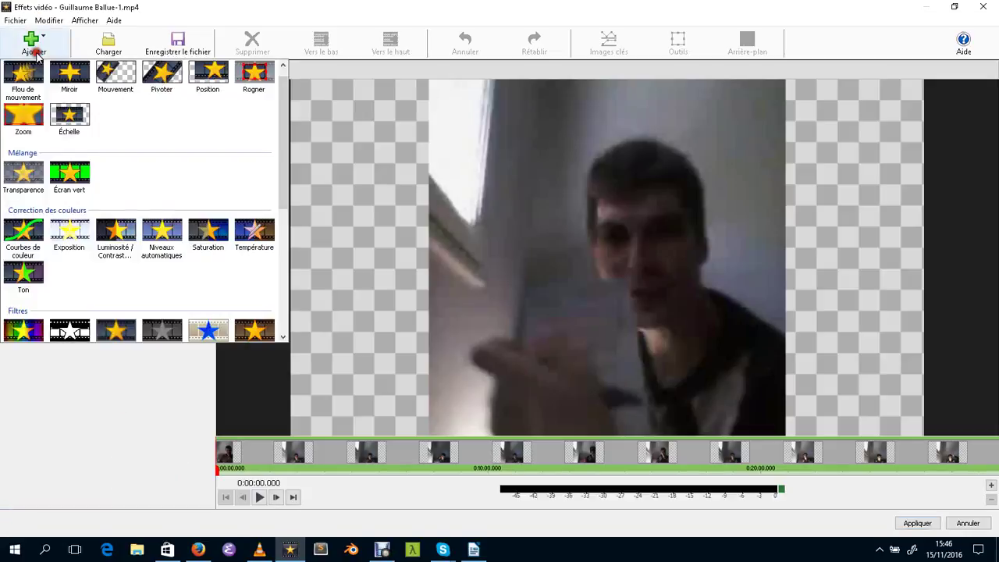
click(62, 125)
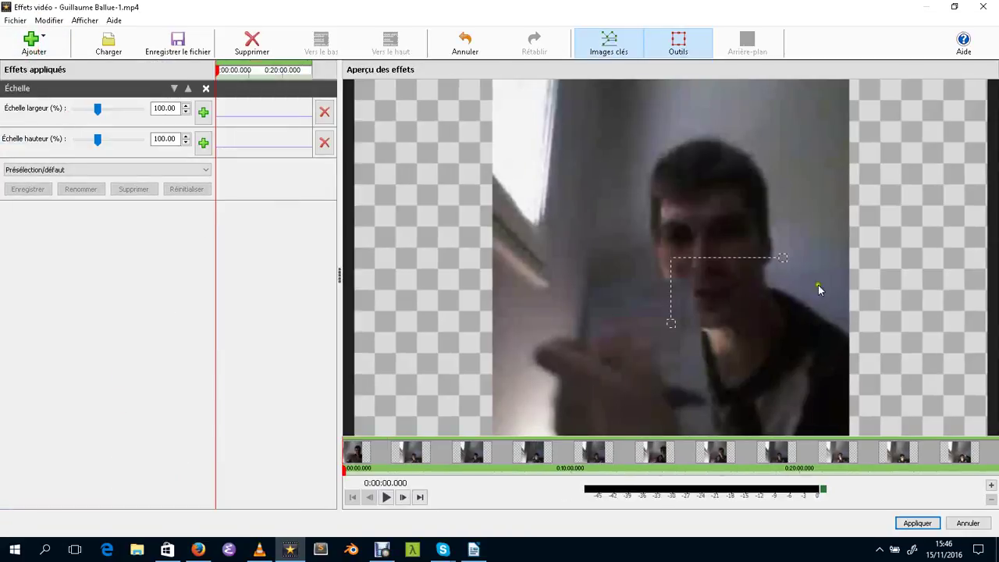
drag(670, 323, 671, 305)
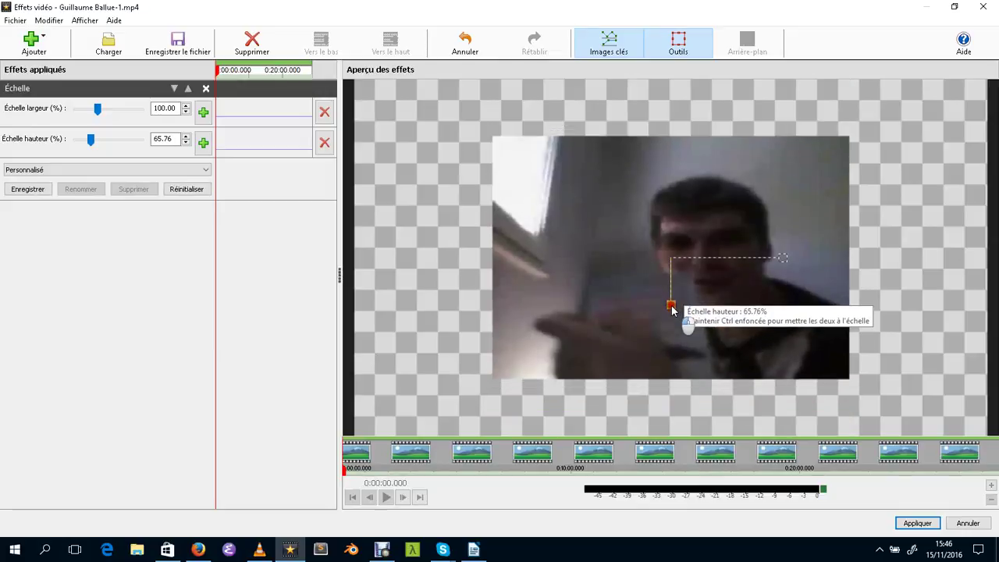
drag(778, 258, 742, 259)
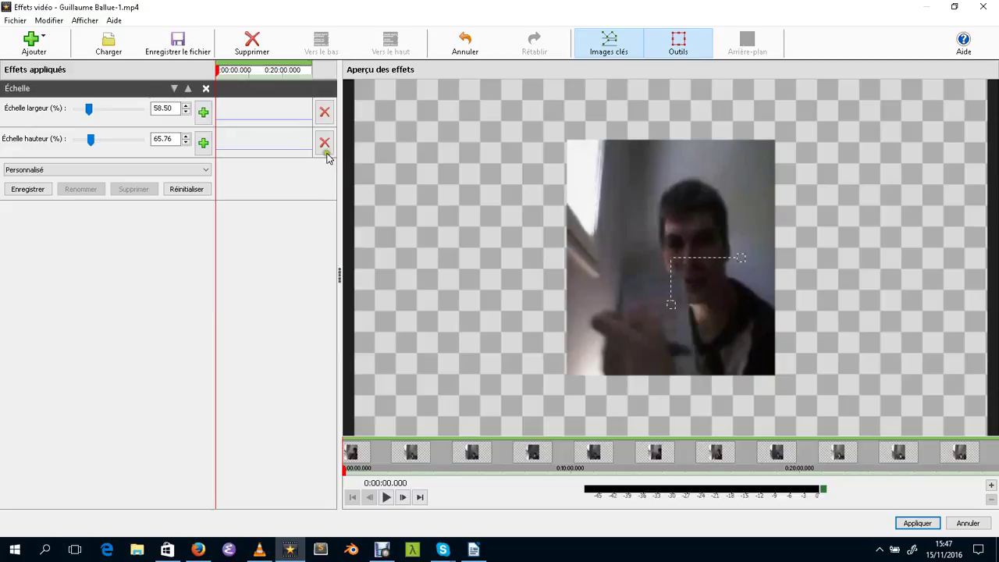
Animate the width scale with keyframes from 24.32% near the start to 267.57% near the end, and preview the result
drag(303, 119, 305, 104)
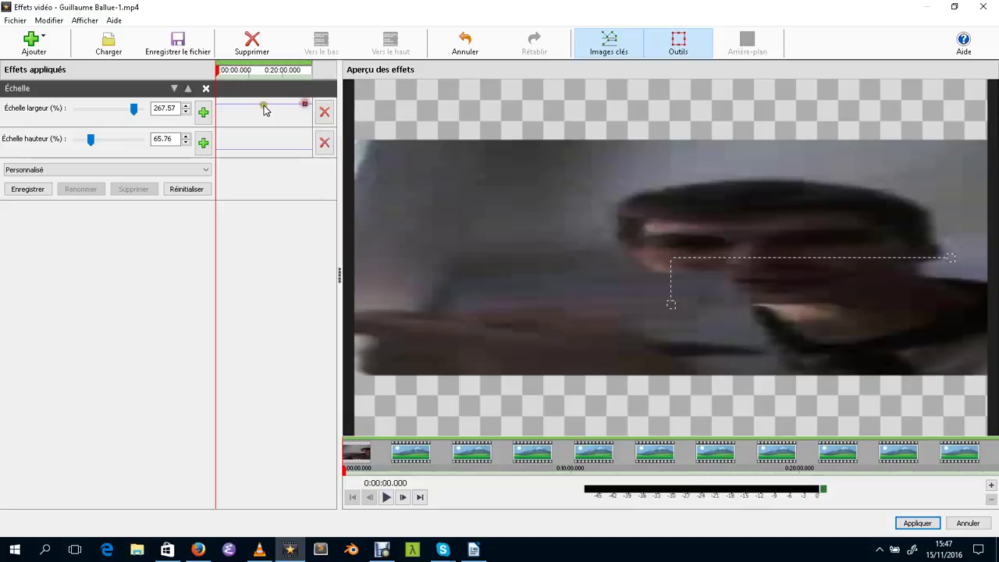
drag(225, 104, 230, 124)
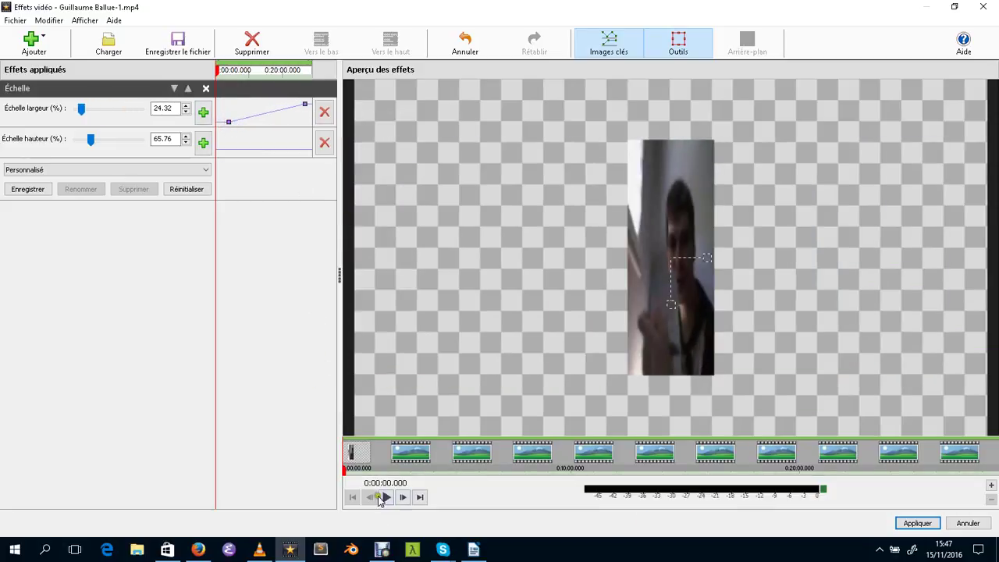
click(382, 498)
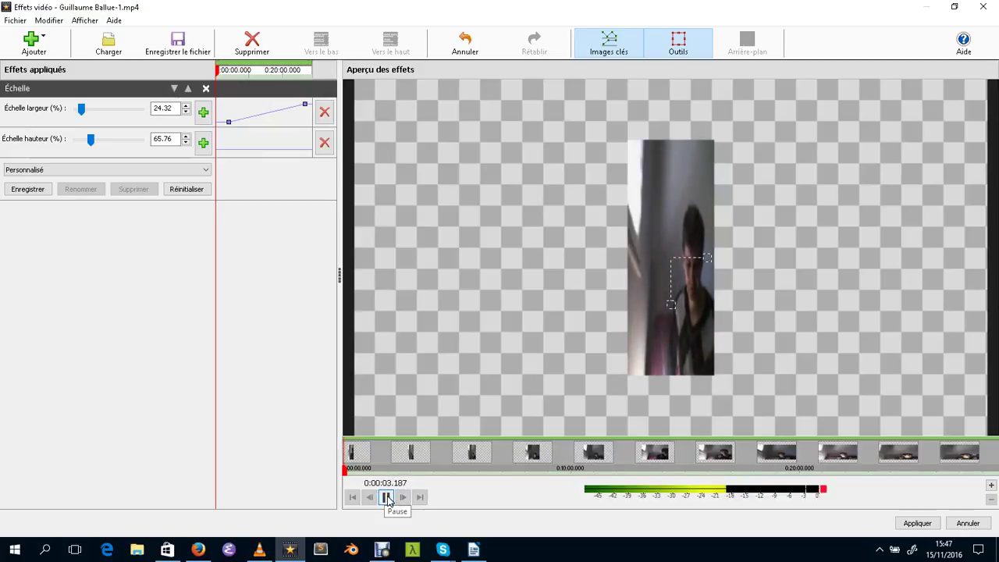
click(386, 498)
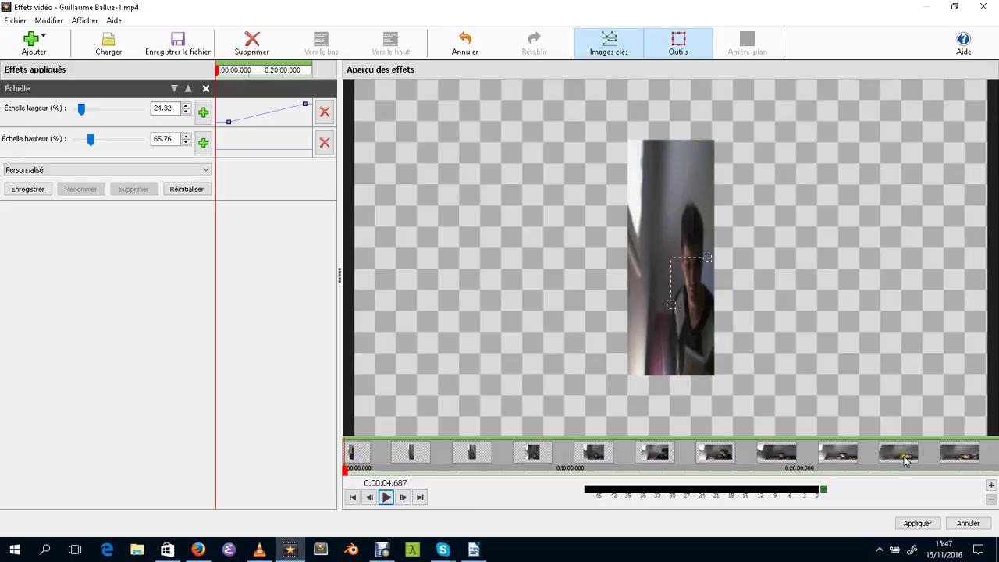
click(866, 473)
drag(885, 478, 404, 473)
Delete all width scale keyframes and reduce the height scale to 36.90%
click(324, 112)
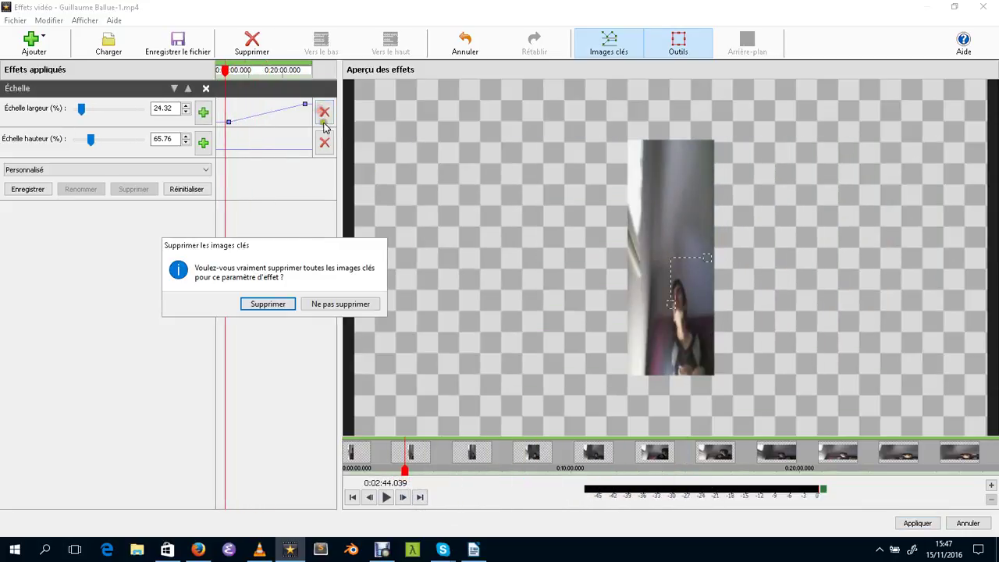
click(283, 304)
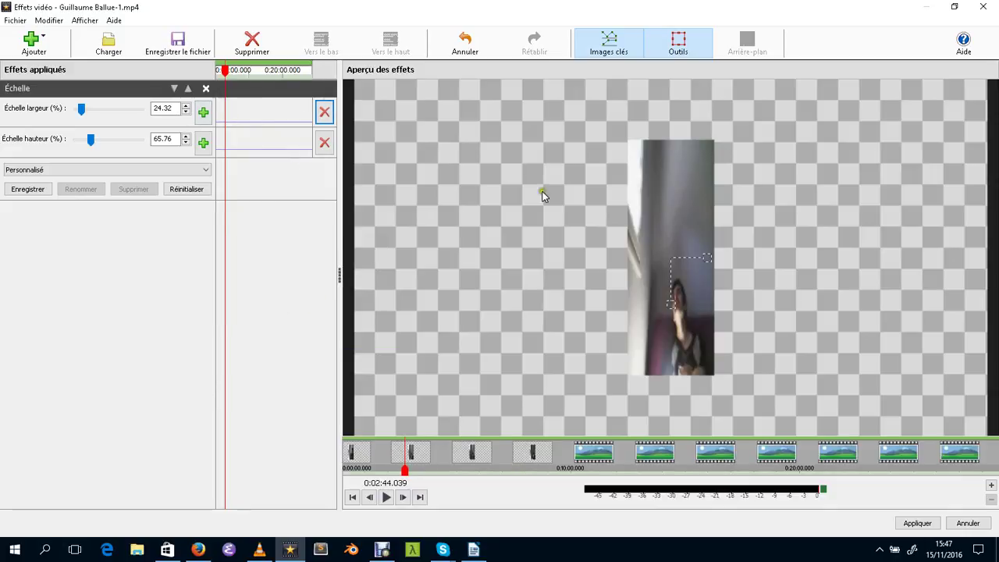
drag(669, 308, 668, 287)
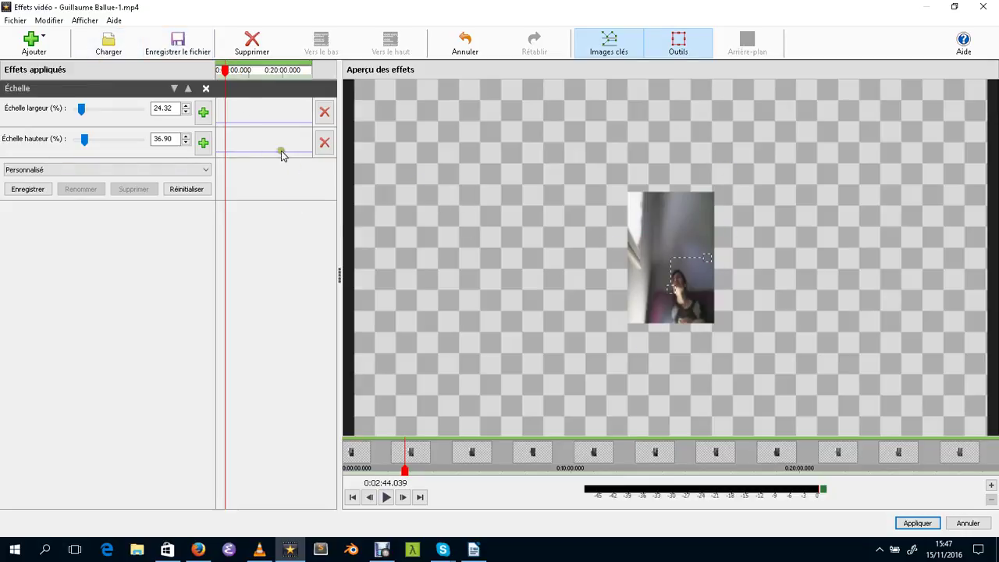
Remove the Échelle effect from the clip and add the Mouvement effect instead
click(206, 89)
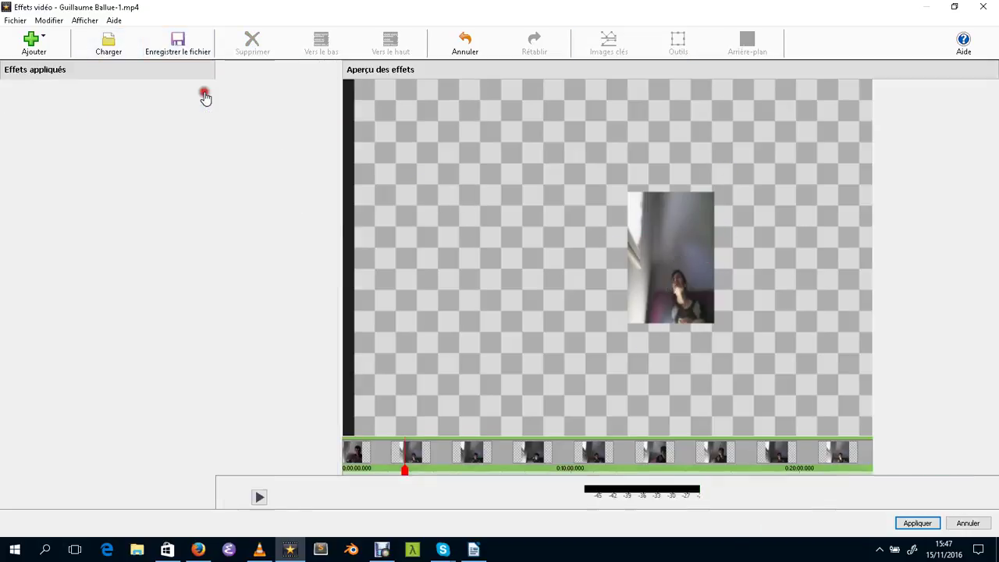
click(32, 44)
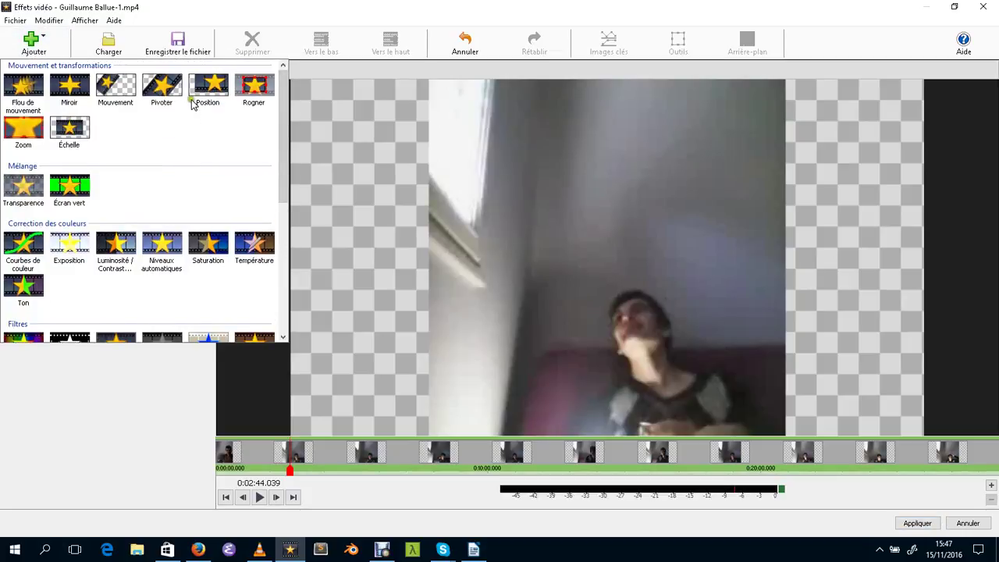
click(116, 92)
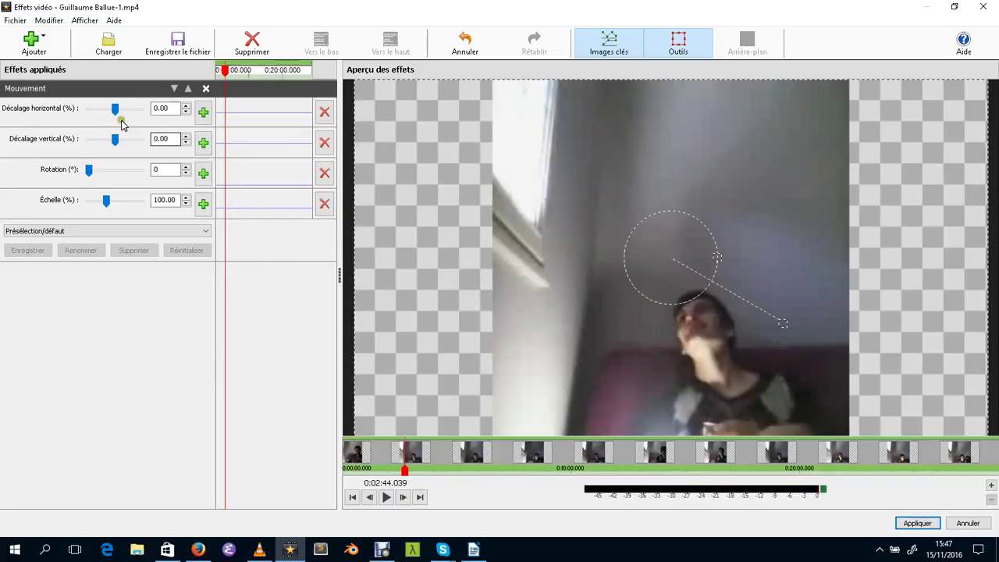
Shrink the picture to 30.45%, offset it -39.01% horizontally and 32.40% vertically, and apply the effect
drag(788, 404, 675, 410)
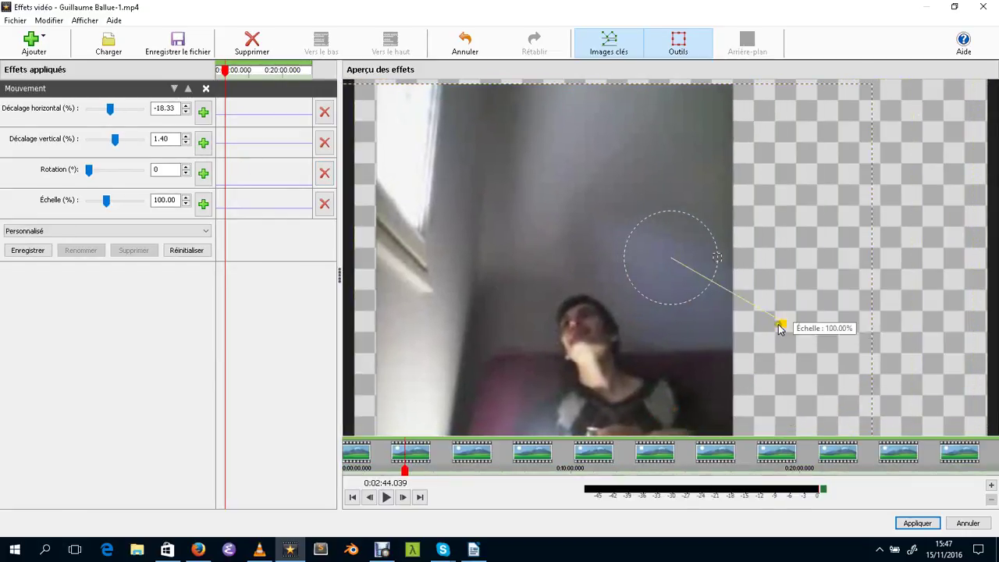
drag(780, 328, 711, 290)
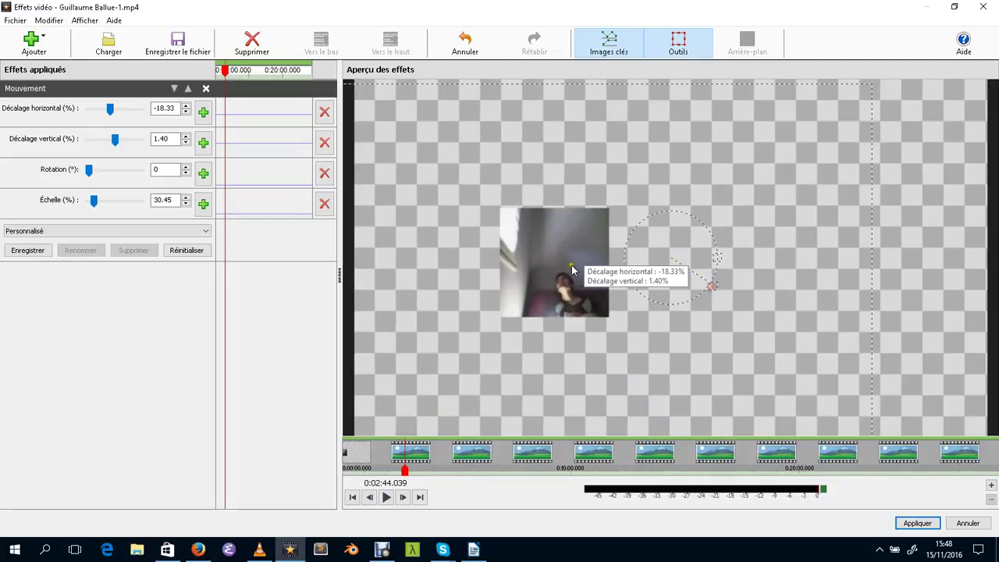
drag(571, 269, 444, 377)
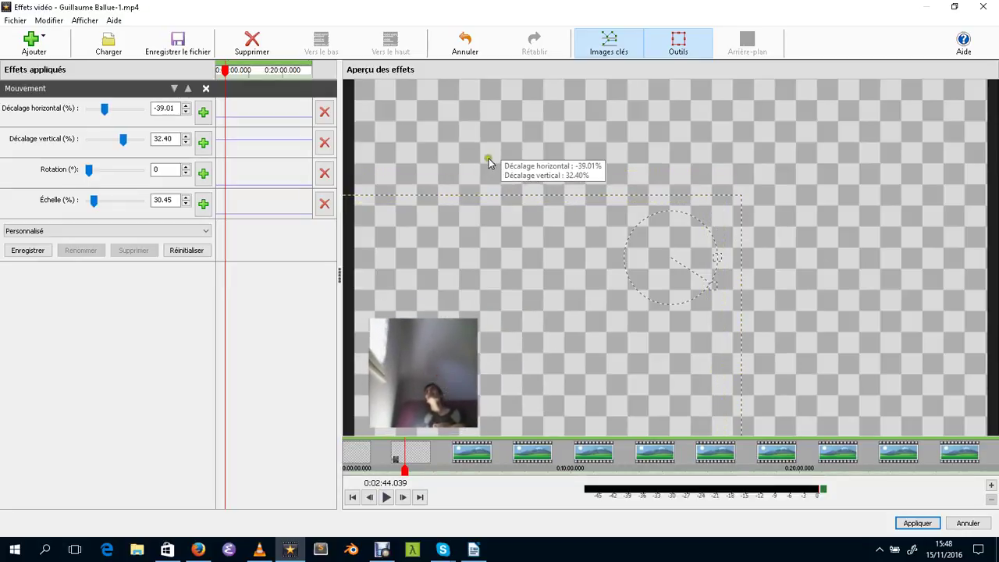
click(916, 522)
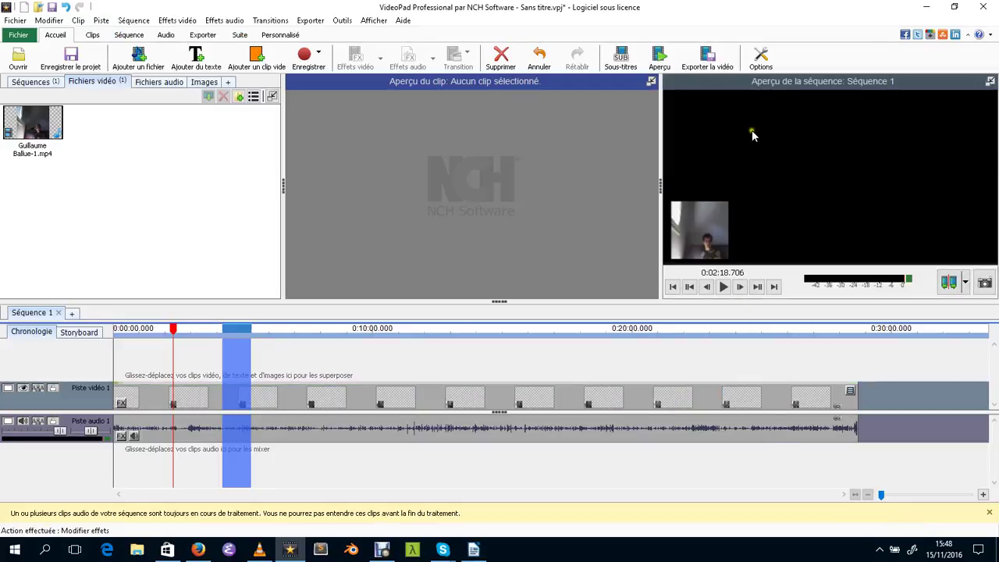
Add an empty text clip above the video at about 2:18 and extend its end to the end of the video clip
click(197, 57)
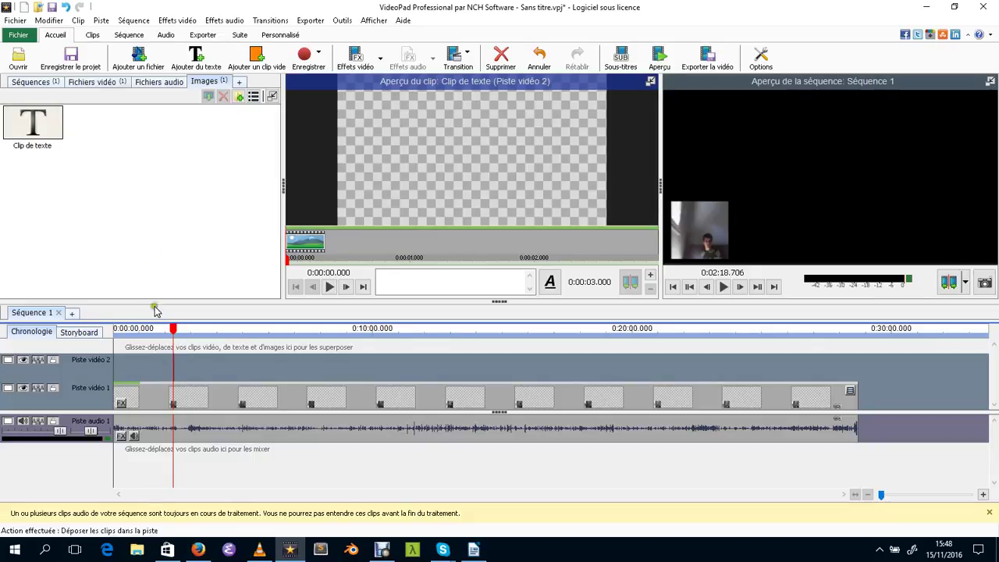
scroll(160, 362, up, 5)
scroll(193, 377, up, 4)
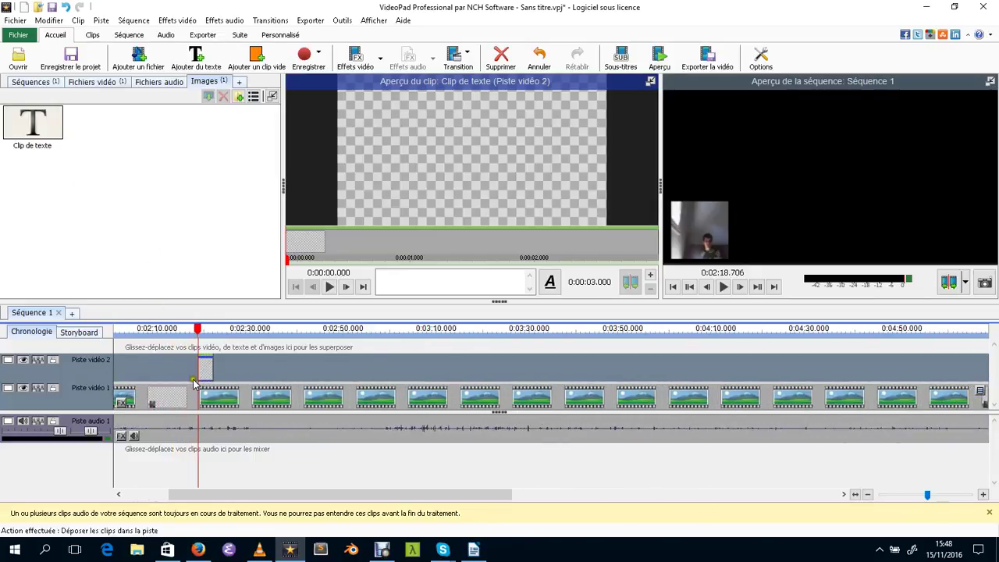
drag(236, 368, 906, 377)
scroll(597, 367, down, 5)
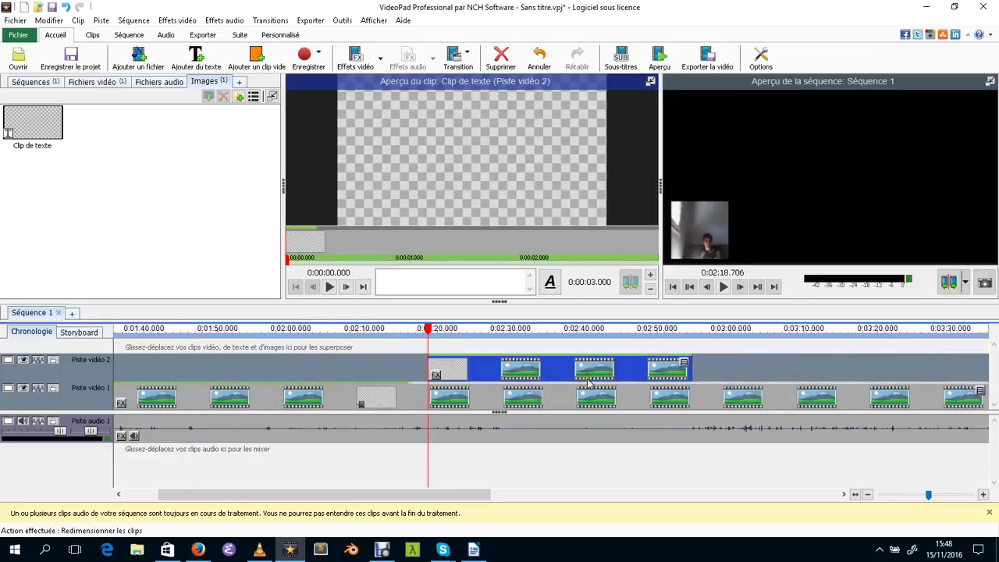
scroll(437, 382, down, 2)
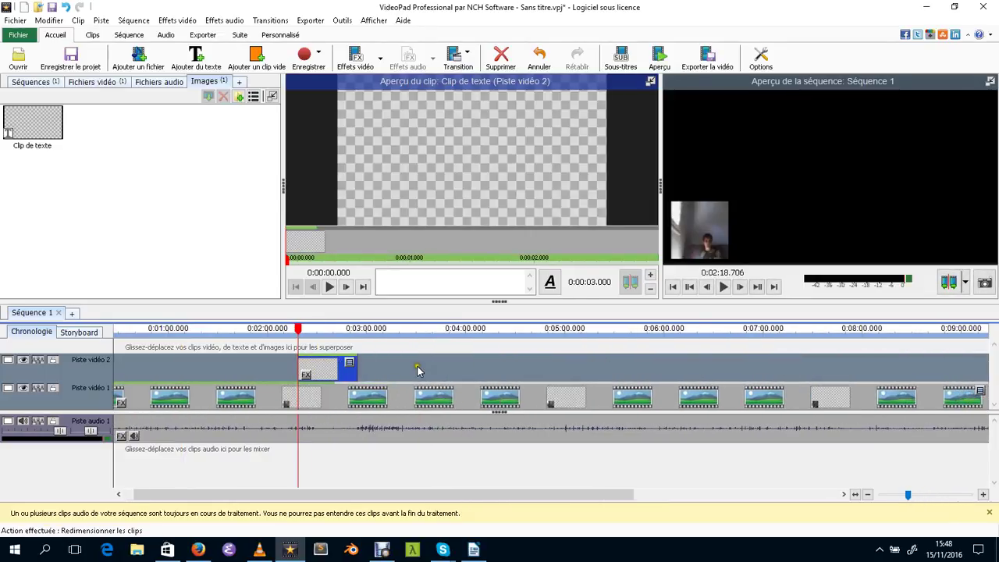
drag(295, 368, 913, 379)
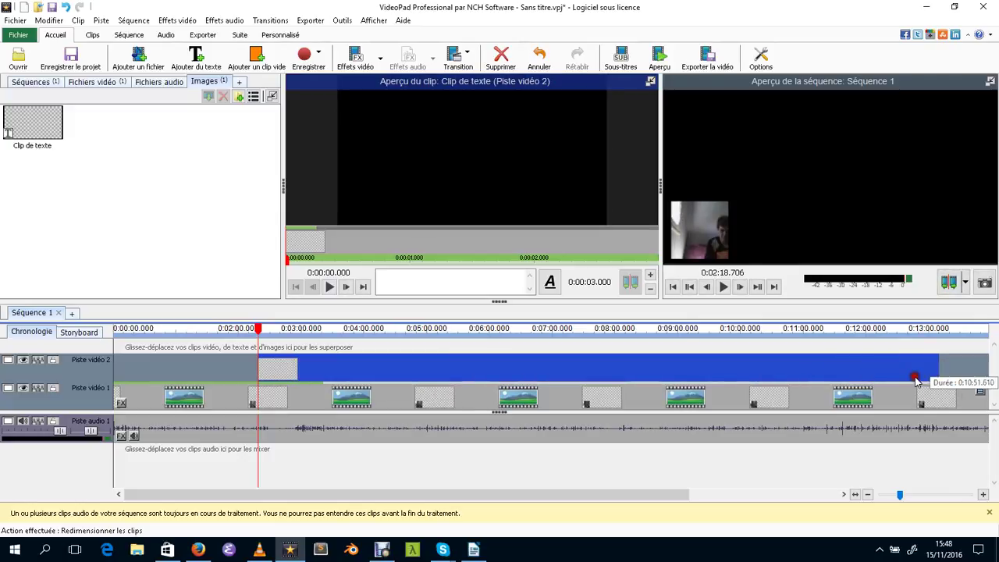
scroll(579, 381, down, 3)
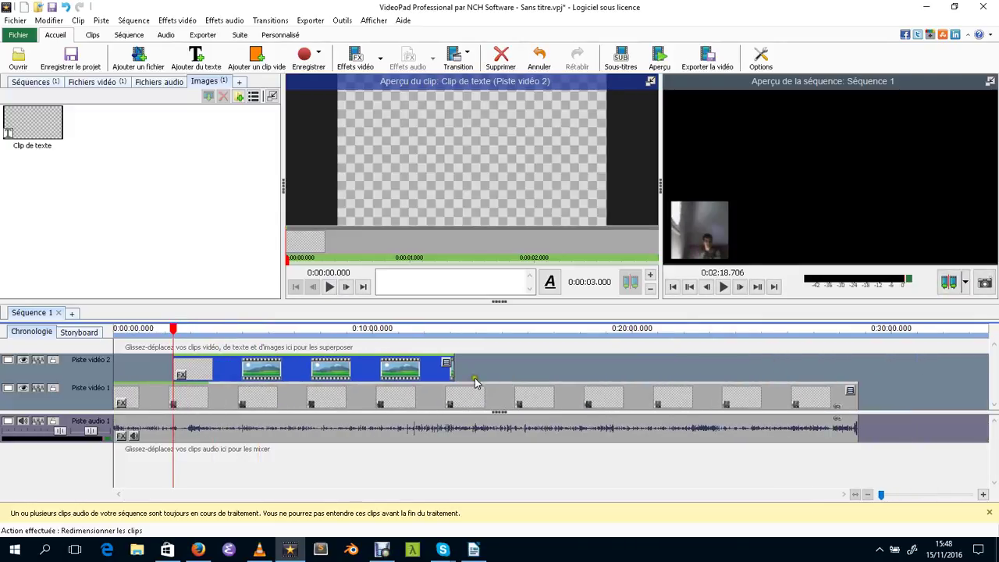
drag(451, 368, 855, 373)
Extend the text clip's beginning back to the start of the sequence and move the video clip back to the start as well
scroll(166, 387, up, 3)
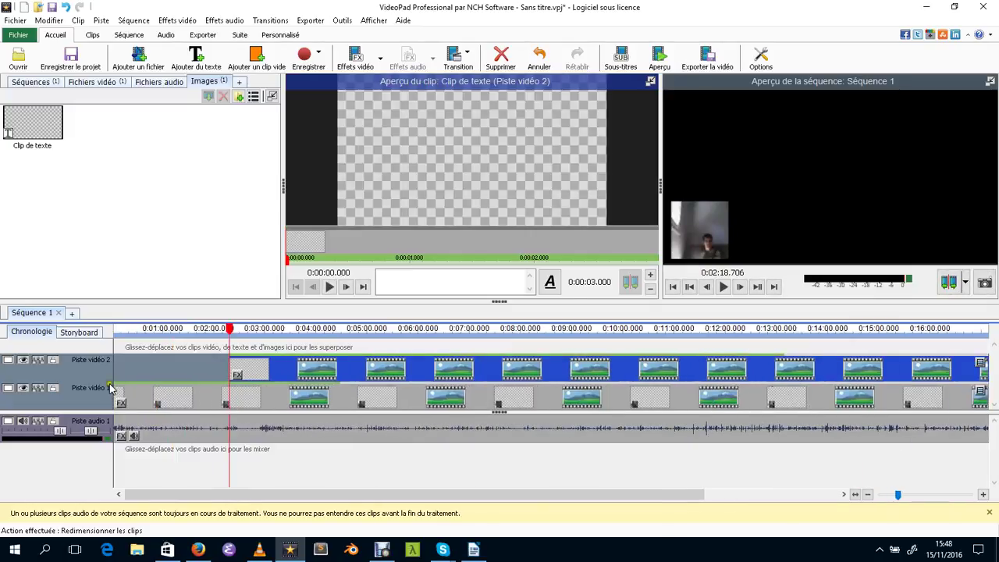
drag(262, 371, 117, 369)
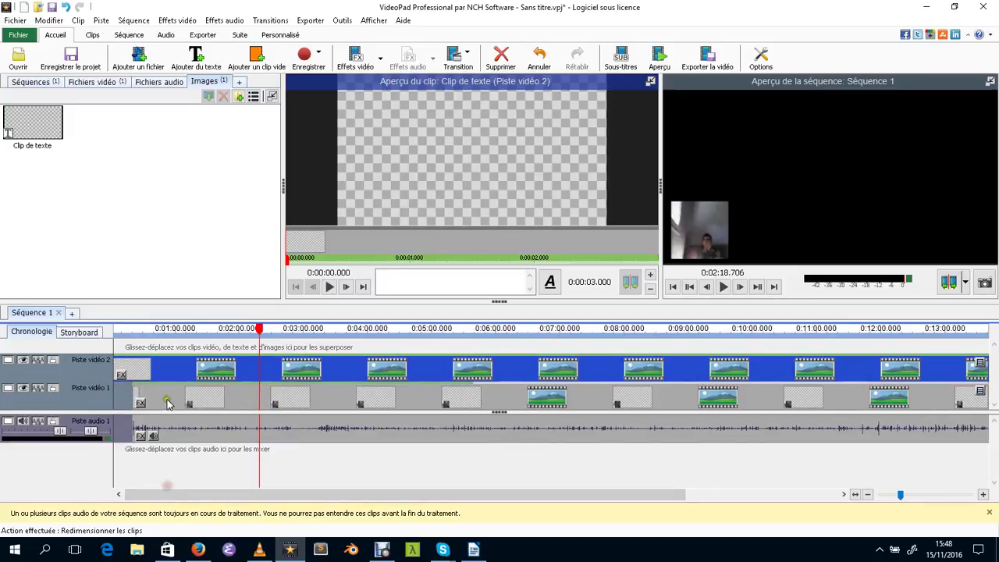
scroll(136, 386, up, 3)
scroll(131, 380, up, 2)
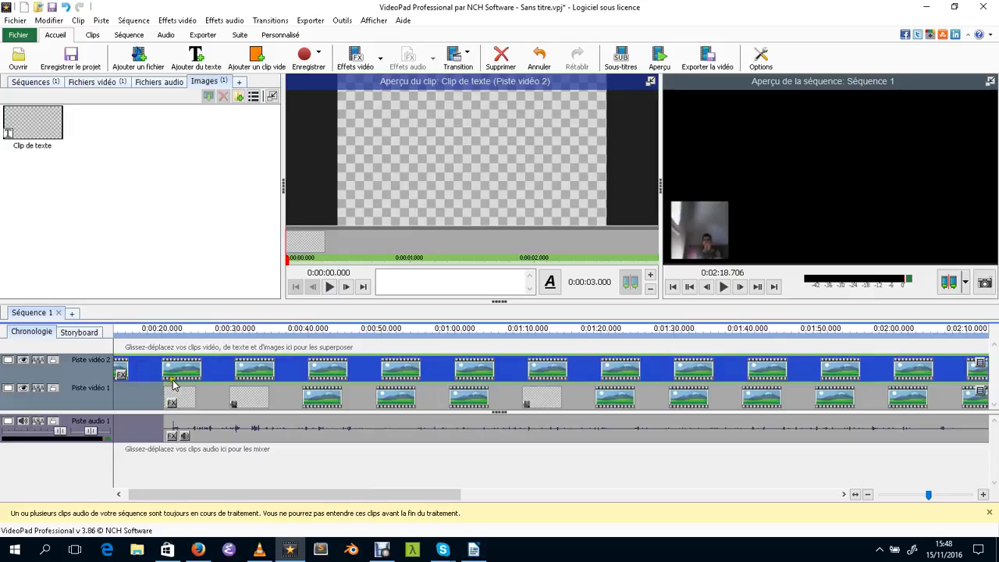
drag(164, 370, 304, 373)
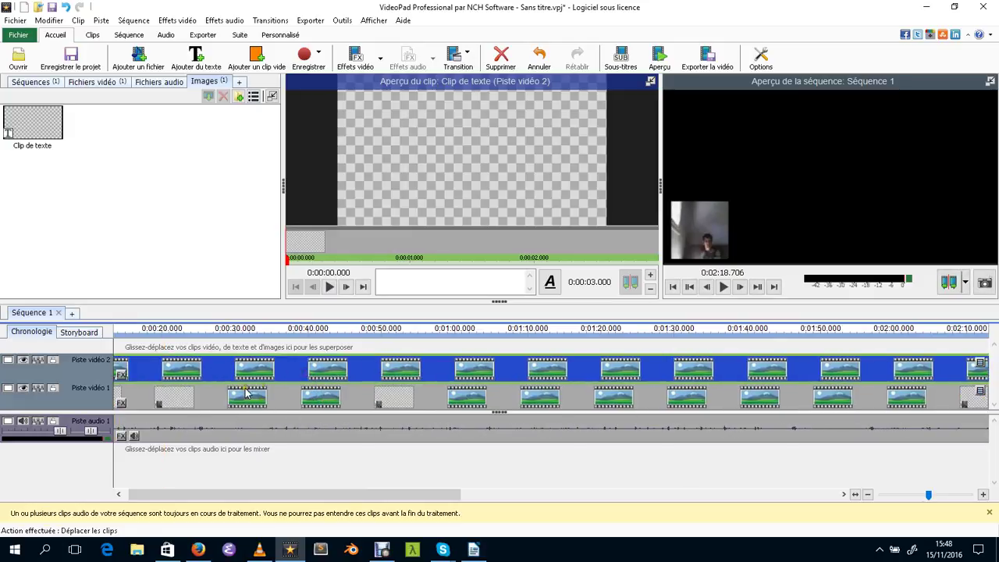
Place the playhead at about 0:29 and enter "Test de texte" as the text clip's content
drag(180, 330, 231, 331)
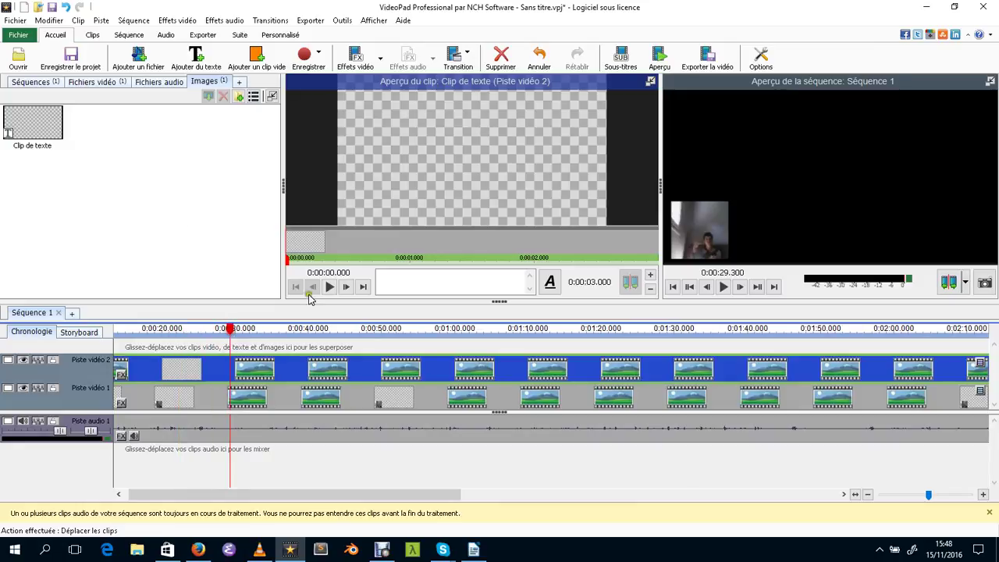
double_click(39, 131)
click(354, 213)
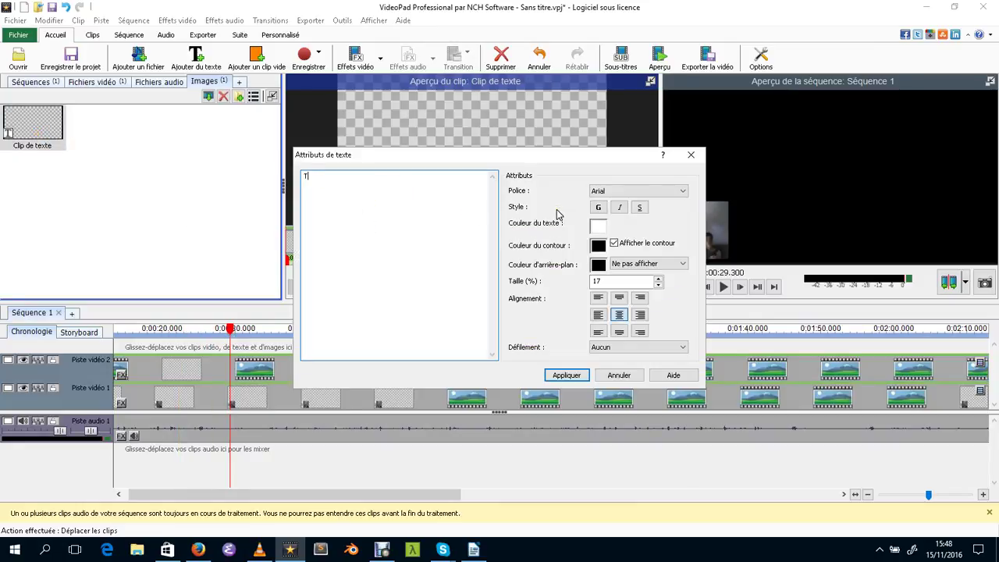
text(TEst)
key(BackSpace)
key(BackSpace)
key(BackSpace)
text(es)
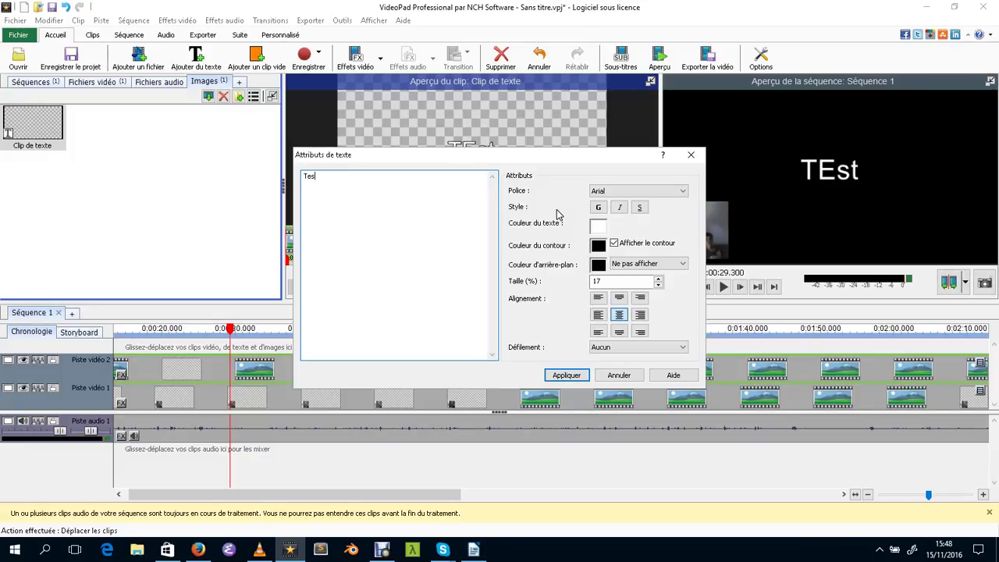
text(t de texte)
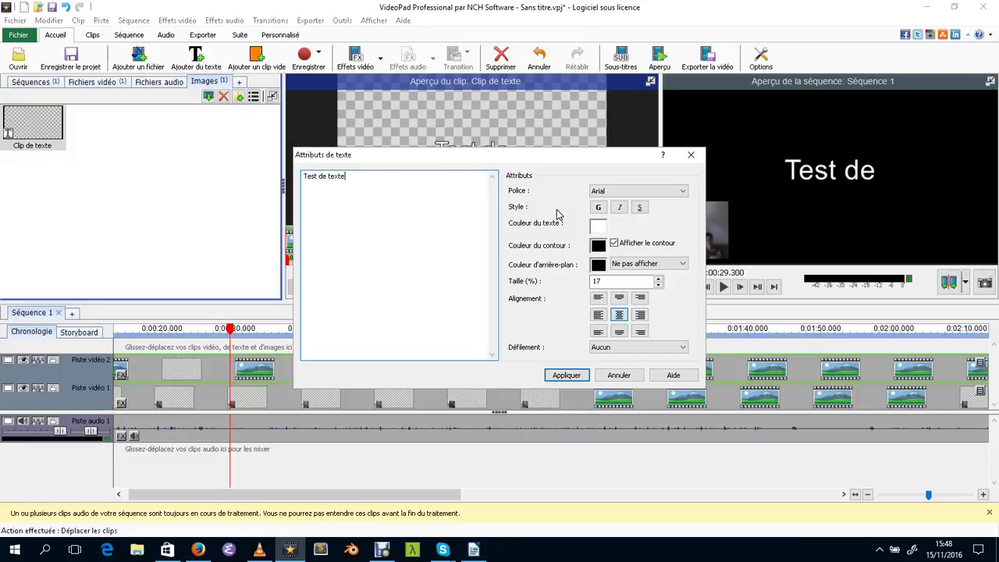
Add the lines "1 -", "2 -", "3 -" and "4 -" below "Test de texte" and apply the text to the clip
key(Return)
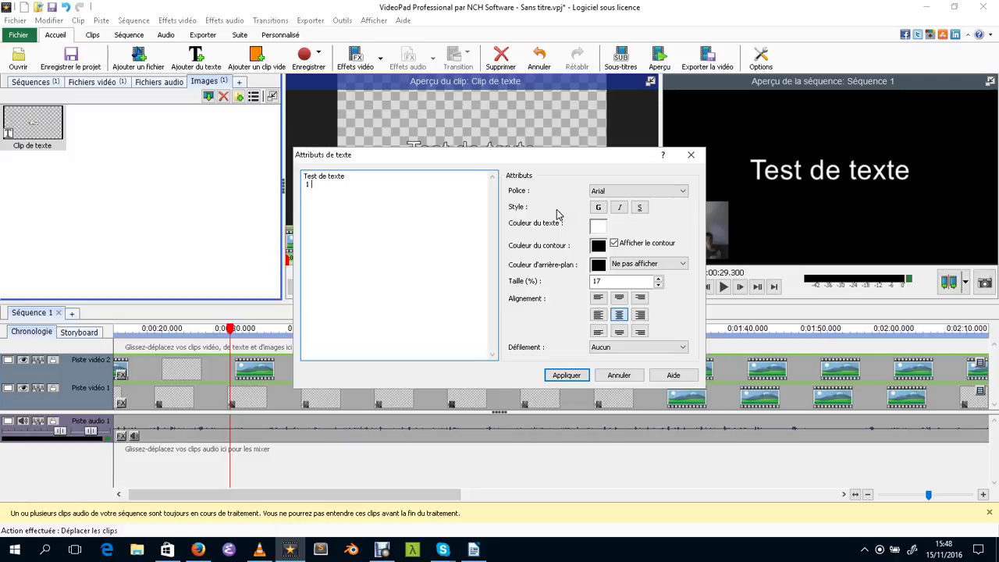
text(1 -)
key(Return)
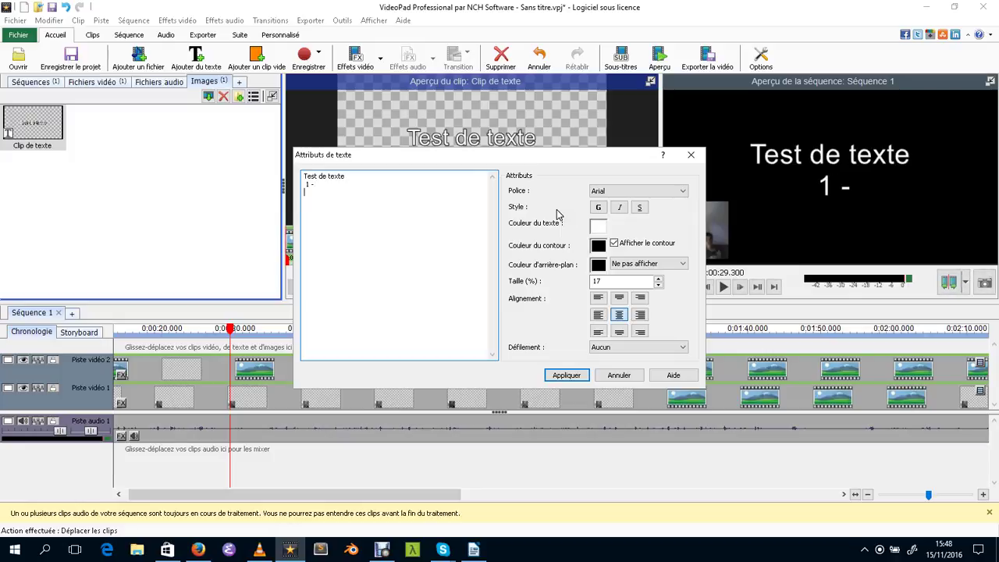
text(2 -)
key(Return)
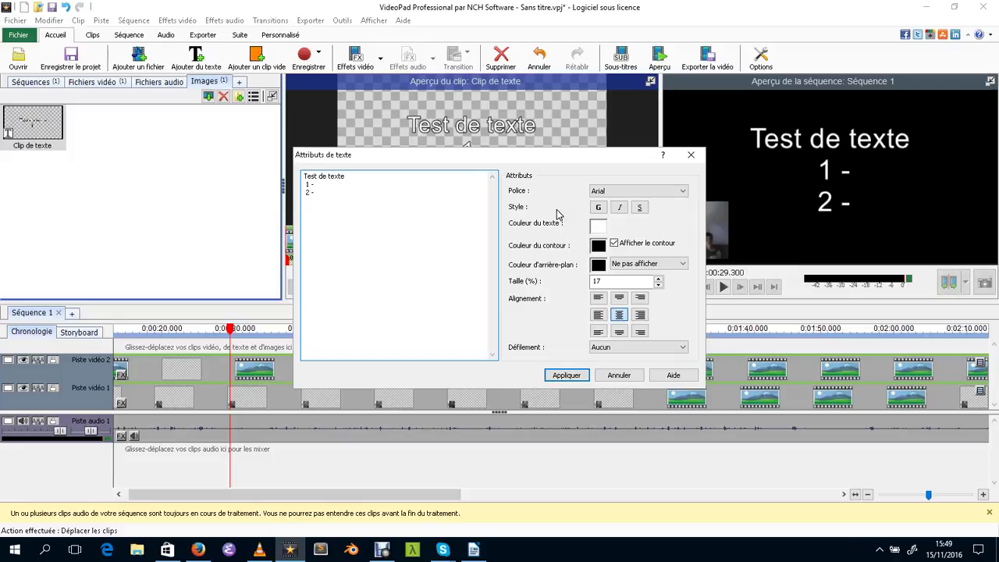
text(3 -)
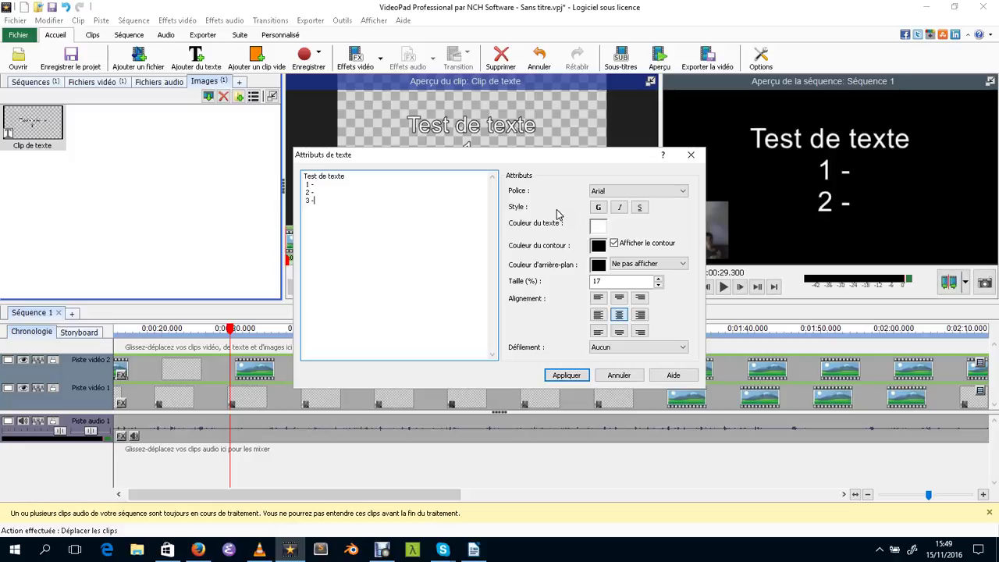
key(Return)
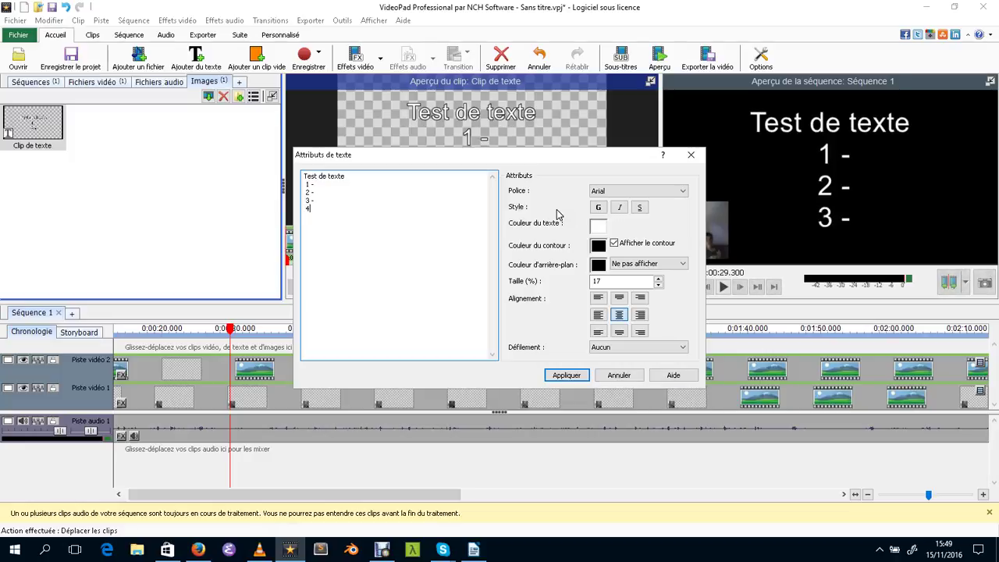
text(4 -)
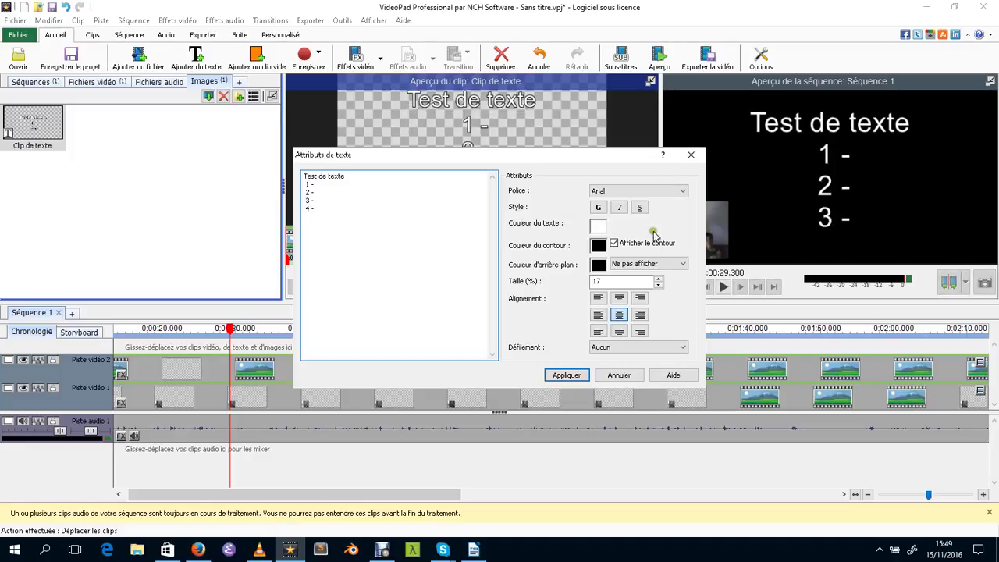
click(566, 376)
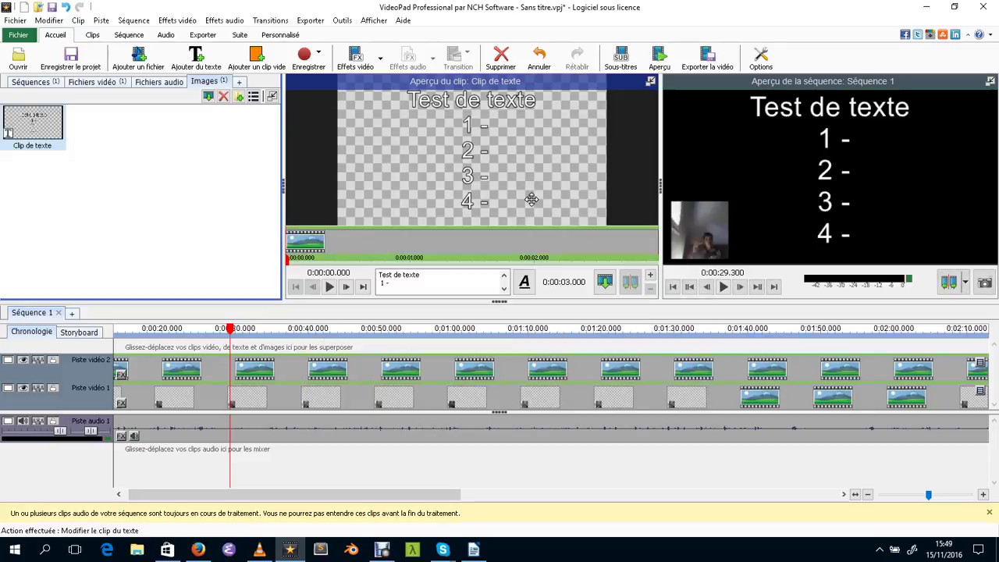
Place the playhead at about 1:10 and select the text clip on Piste vidéo 2
drag(279, 340, 529, 336)
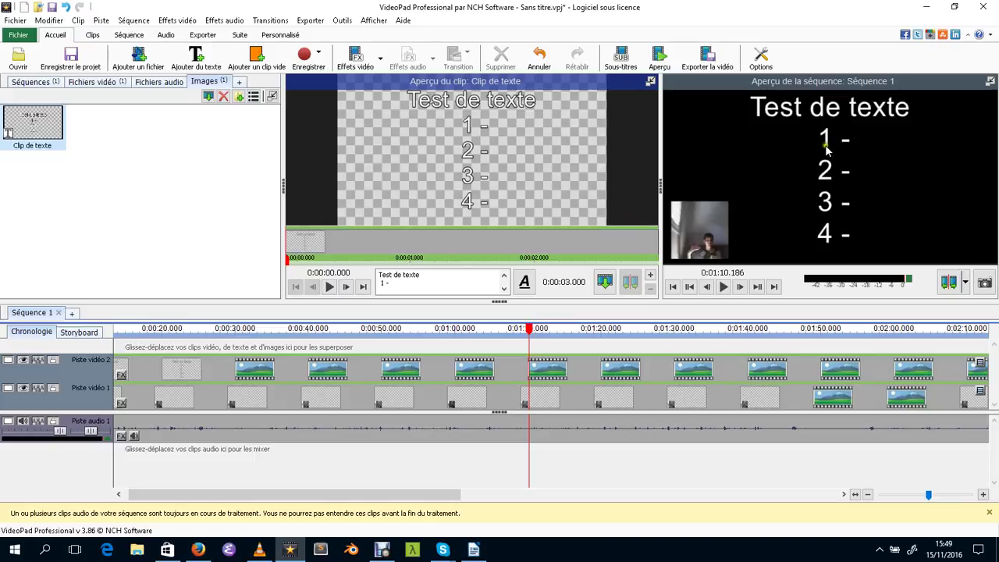
click(423, 376)
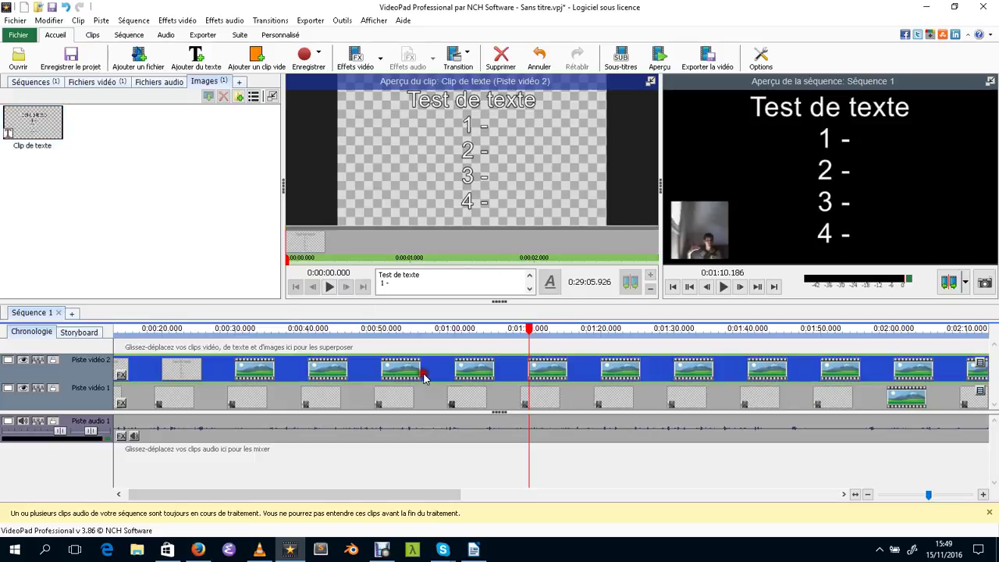